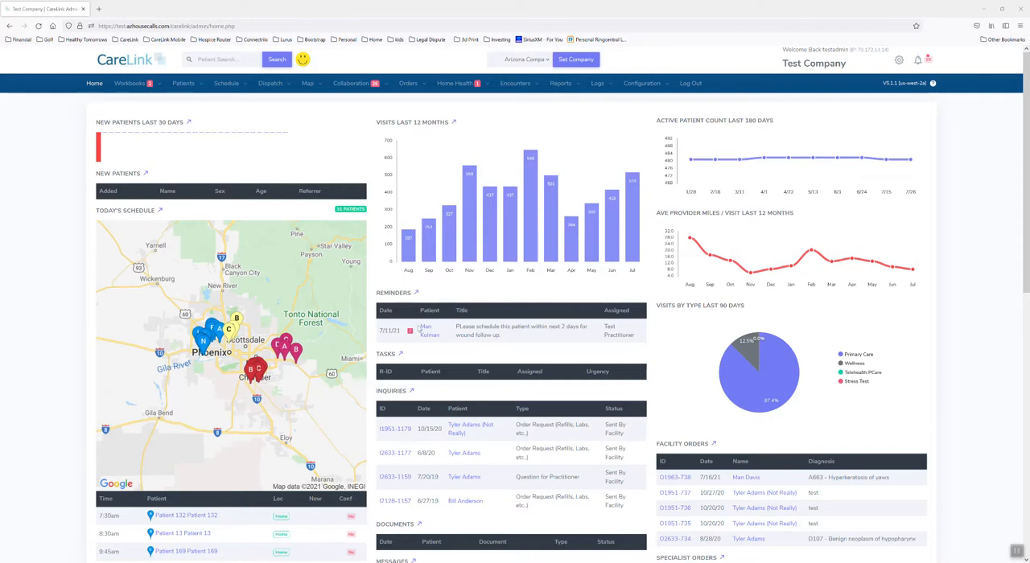
Step: Open the System Settings and look up the Dispatch Module Active setting
{"action": "mouse_move", "coordinate": [599, 228]}
{"action": "left_click", "coordinate": [644, 87]}
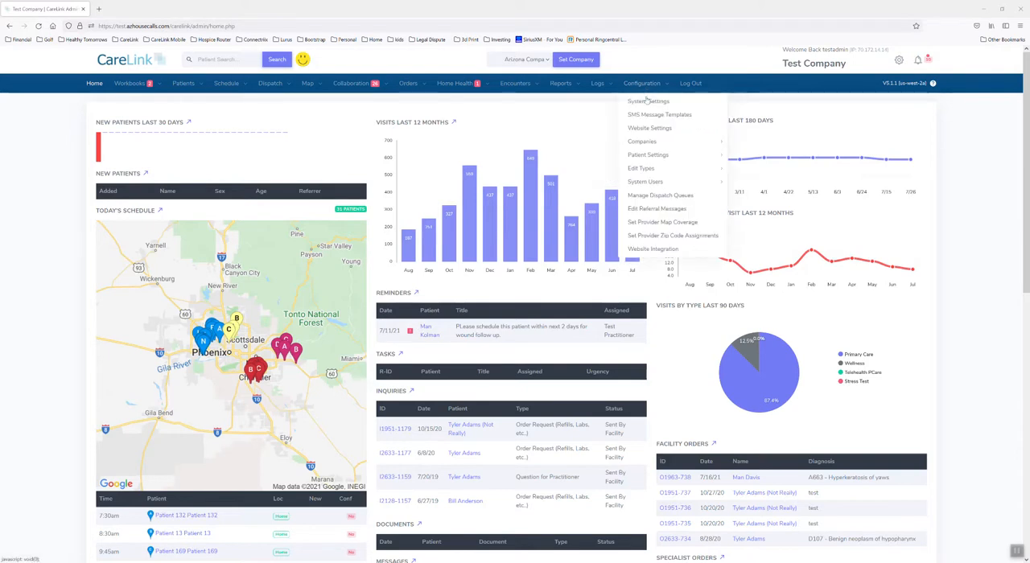
{"action": "left_click", "coordinate": [649, 105]}
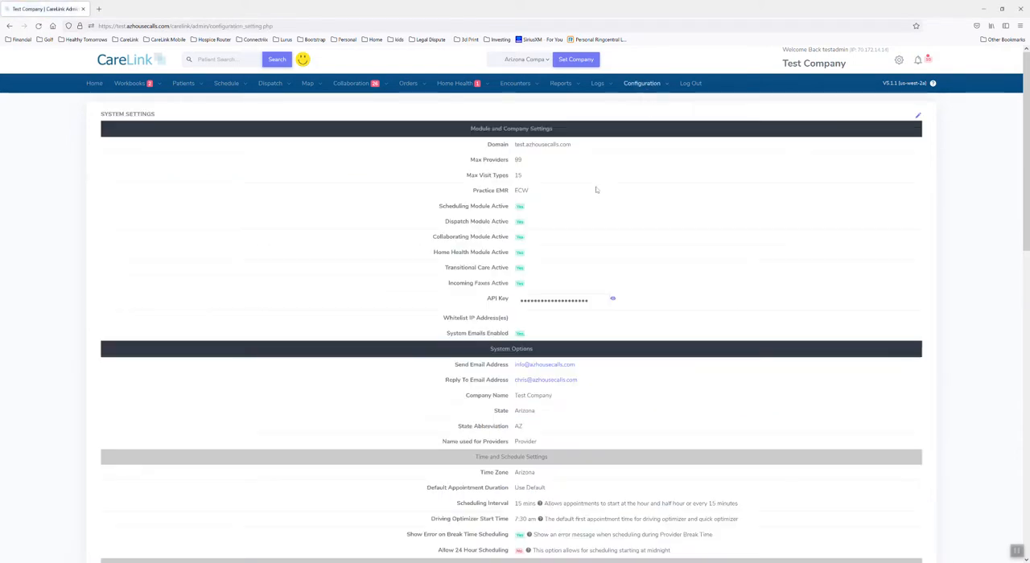
{"action": "left_click_drag", "start_coordinate": [445, 222], "coordinate": [510, 227]}
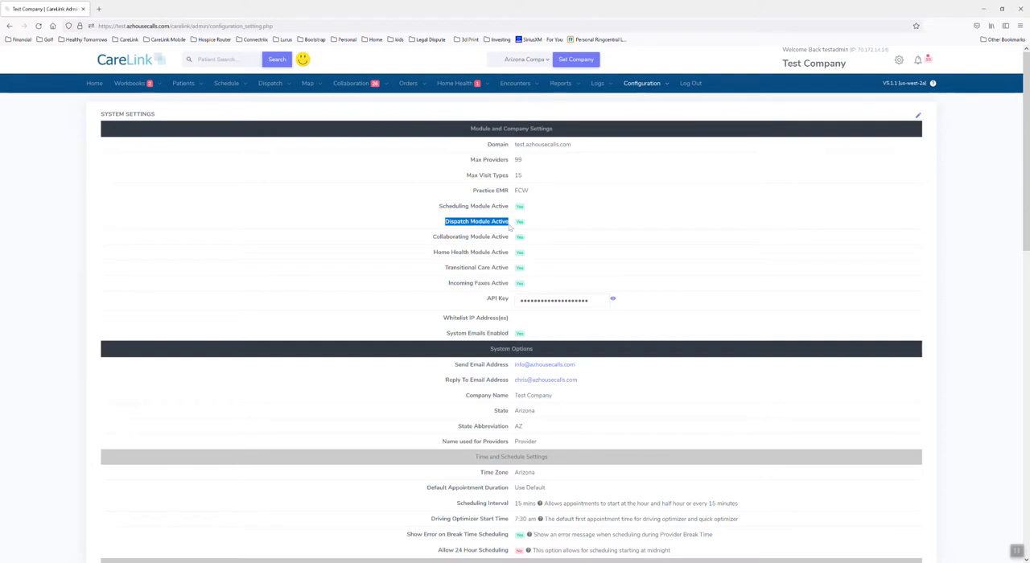
{"action": "left_click", "coordinate": [571, 229]}
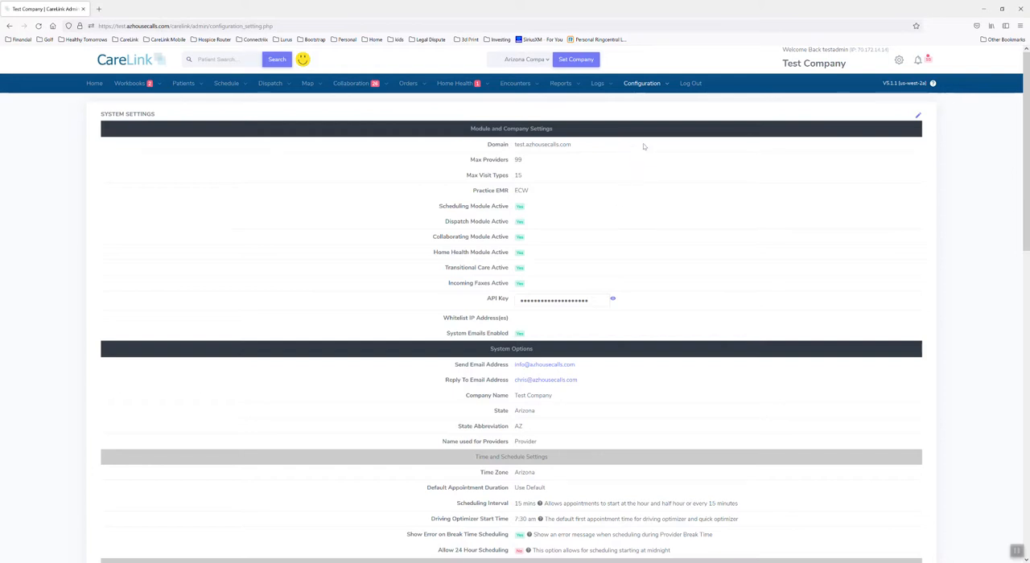
Step: Open the provider types, review the Enable Dispatch option for Emergency Tech, and save the provider types
{"action": "mouse_move", "coordinate": [649, 94]}
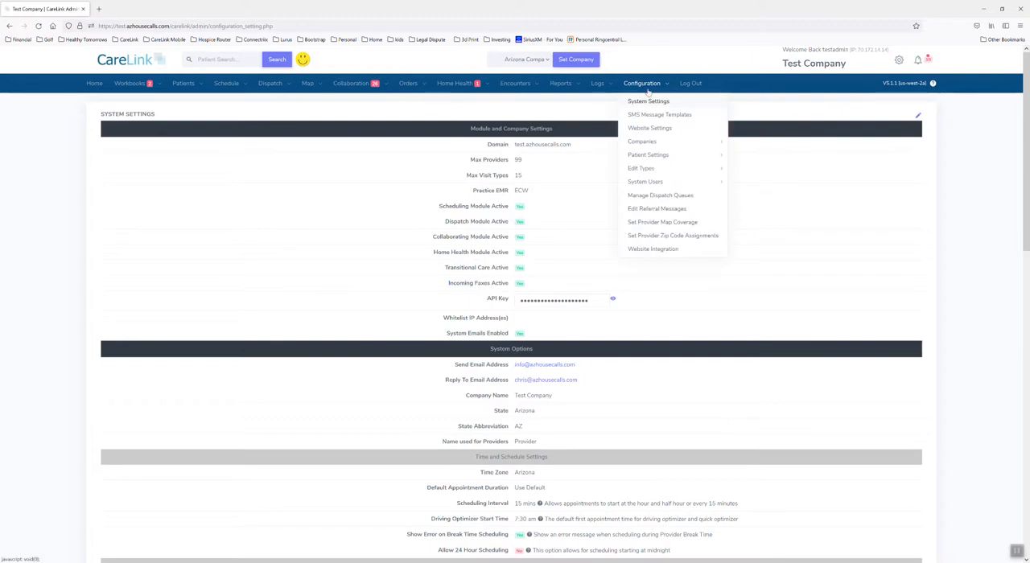
{"action": "mouse_move", "coordinate": [654, 184]}
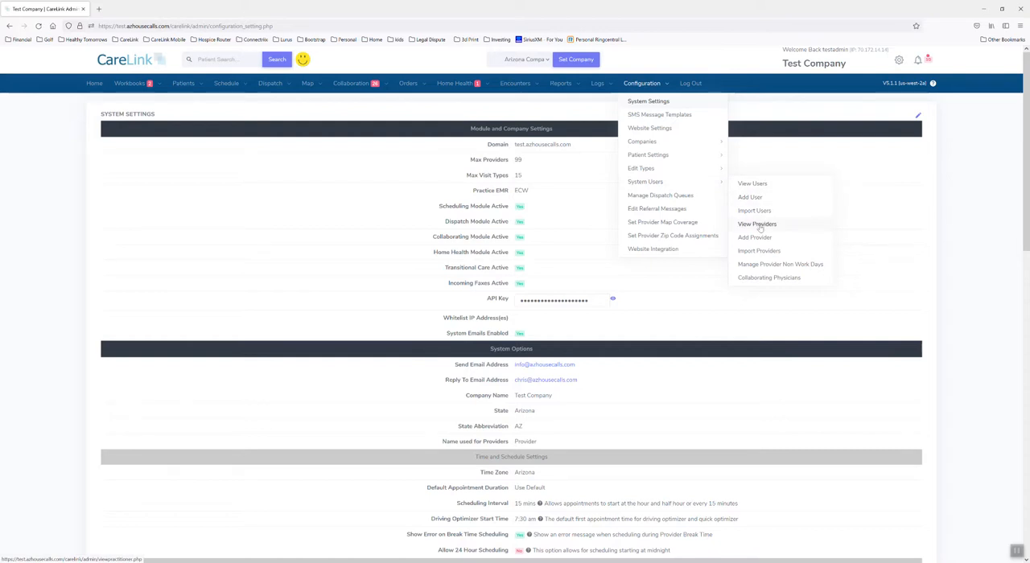
{"action": "mouse_move", "coordinate": [672, 169]}
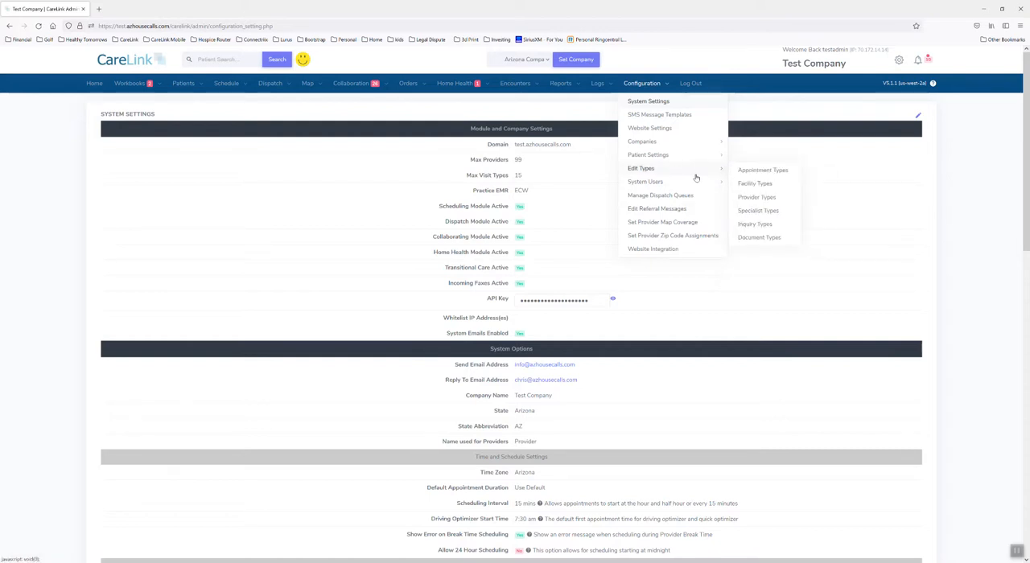
{"action": "left_click", "coordinate": [755, 198]}
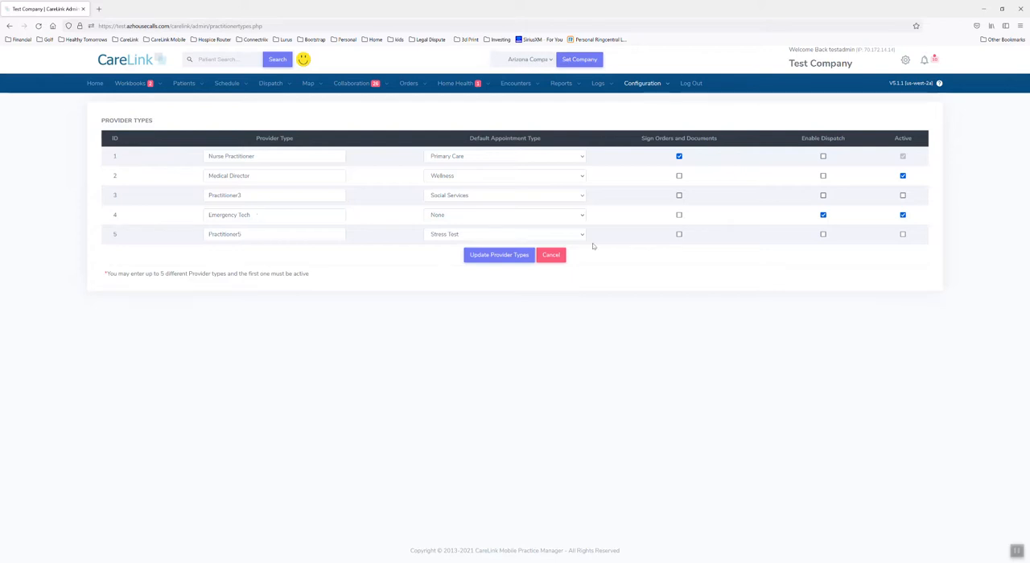
{"action": "left_click_drag", "start_coordinate": [803, 141], "coordinate": [847, 140]}
{"action": "left_click_drag", "start_coordinate": [209, 215], "coordinate": [260, 219]}
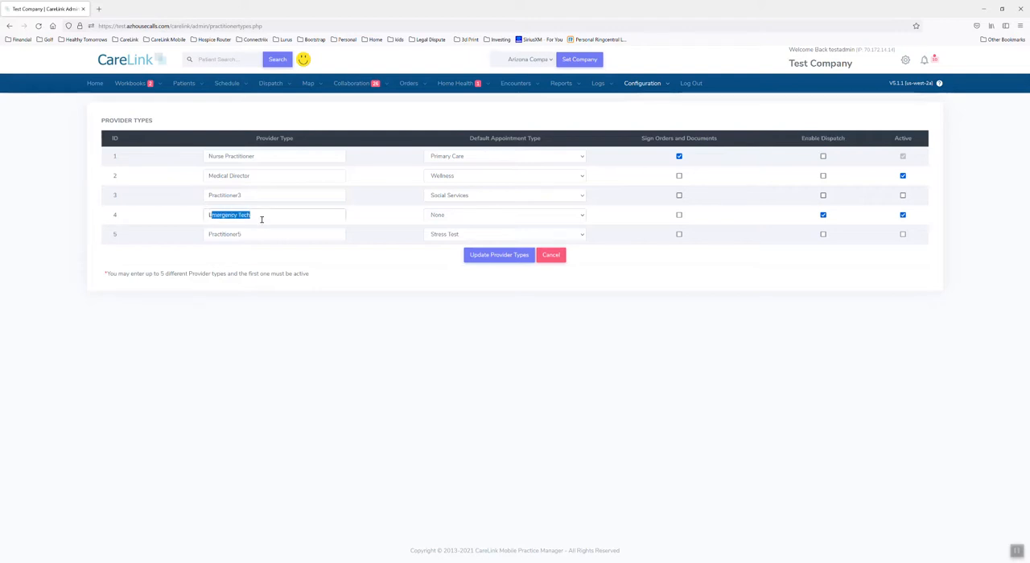
{"action": "left_click", "coordinate": [261, 219]}
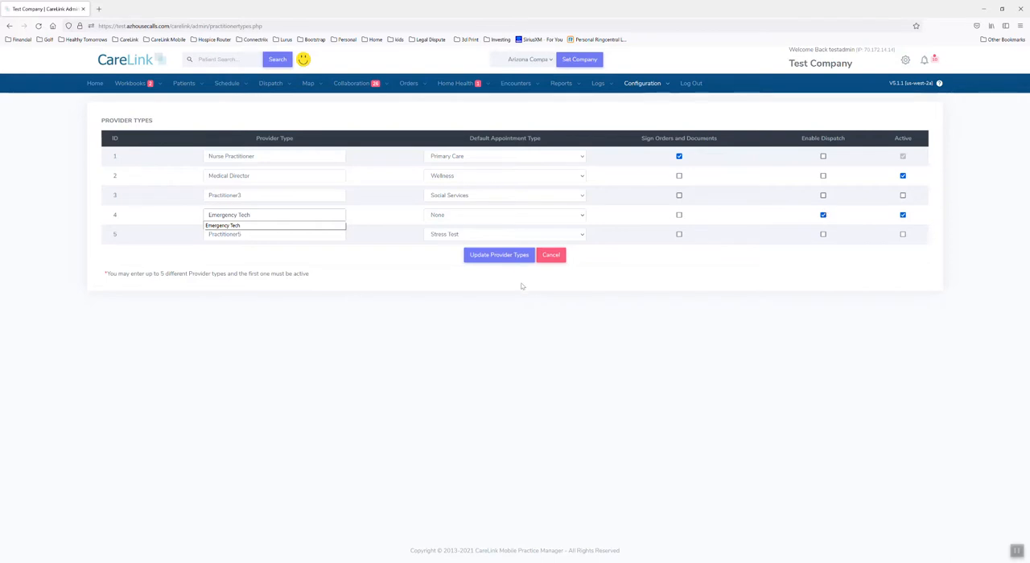
{"action": "left_click", "coordinate": [508, 256]}
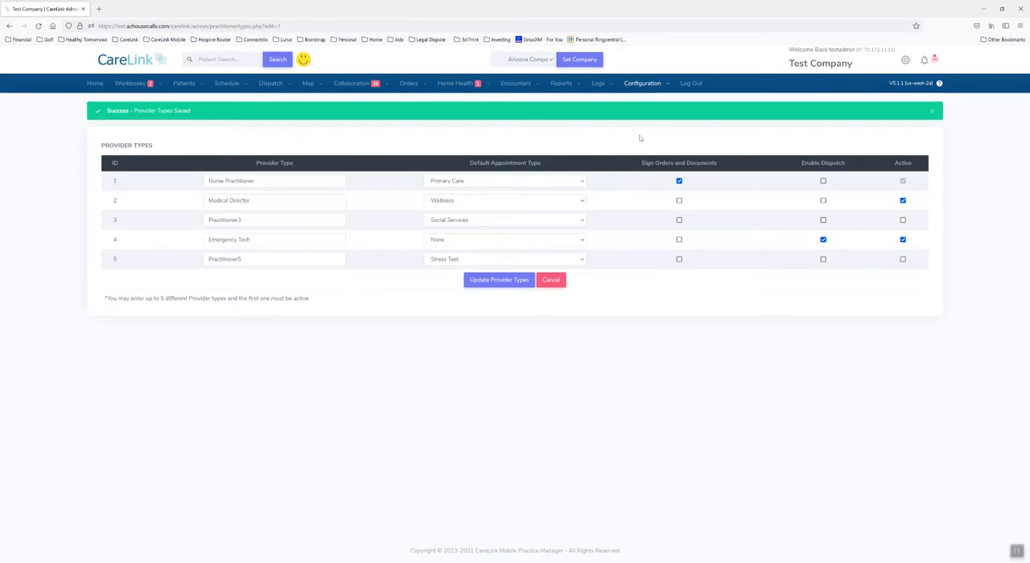
Step: Open the dispatch queue management page and review the providers assigned to the Central queue
{"action": "left_click", "coordinate": [648, 85]}
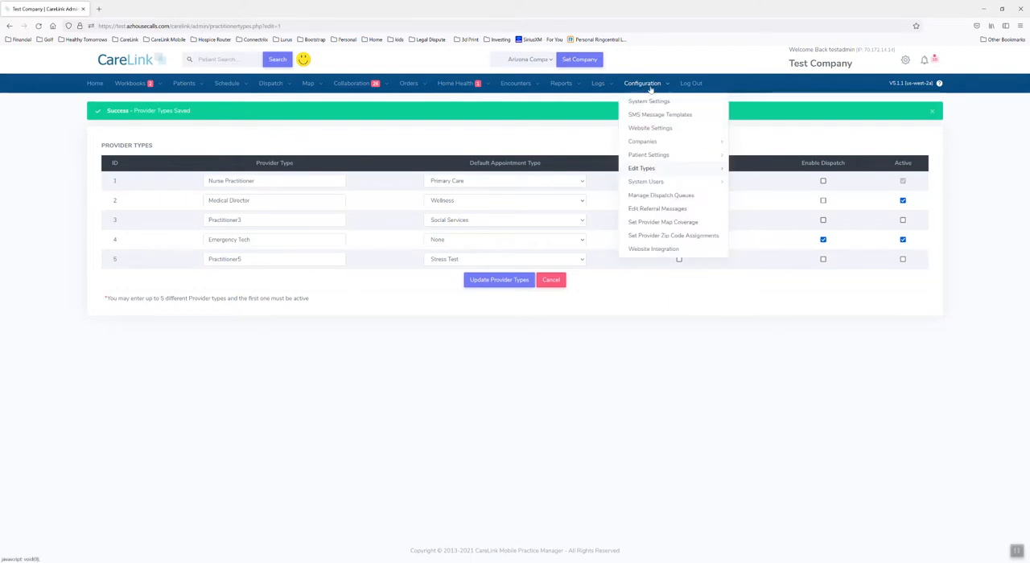
{"action": "left_click", "coordinate": [663, 196]}
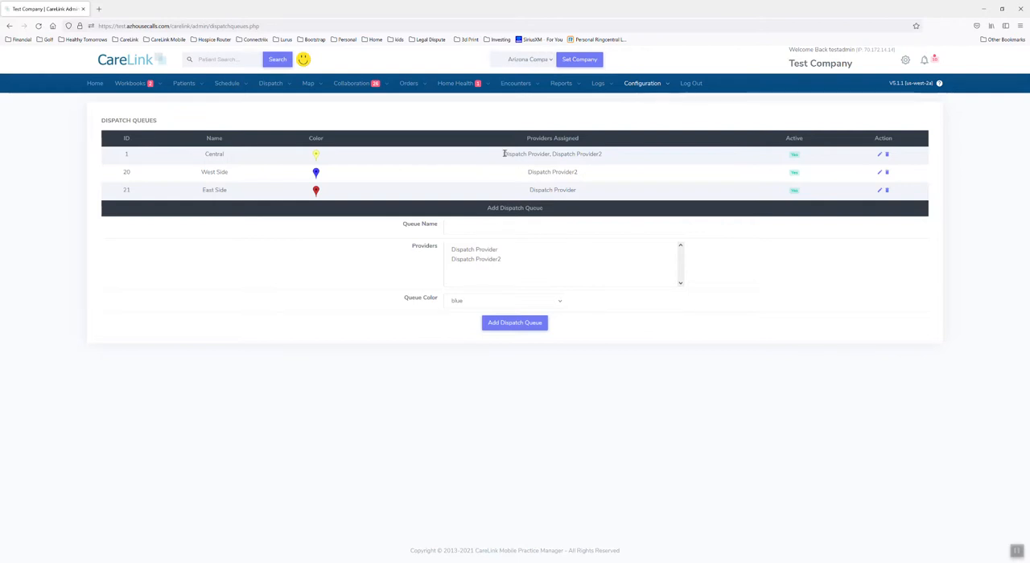
{"action": "left_click_drag", "start_coordinate": [504, 153], "coordinate": [550, 160]}
{"action": "left_click_drag", "start_coordinate": [202, 157], "coordinate": [229, 160]}
{"action": "left_click_drag", "start_coordinate": [498, 157], "coordinate": [630, 165]}
{"action": "left_click", "coordinate": [629, 163]}
Step: Open the form for adding a patient to a dispatch queue and choose the patient from its list
{"action": "left_click", "coordinate": [274, 86]}
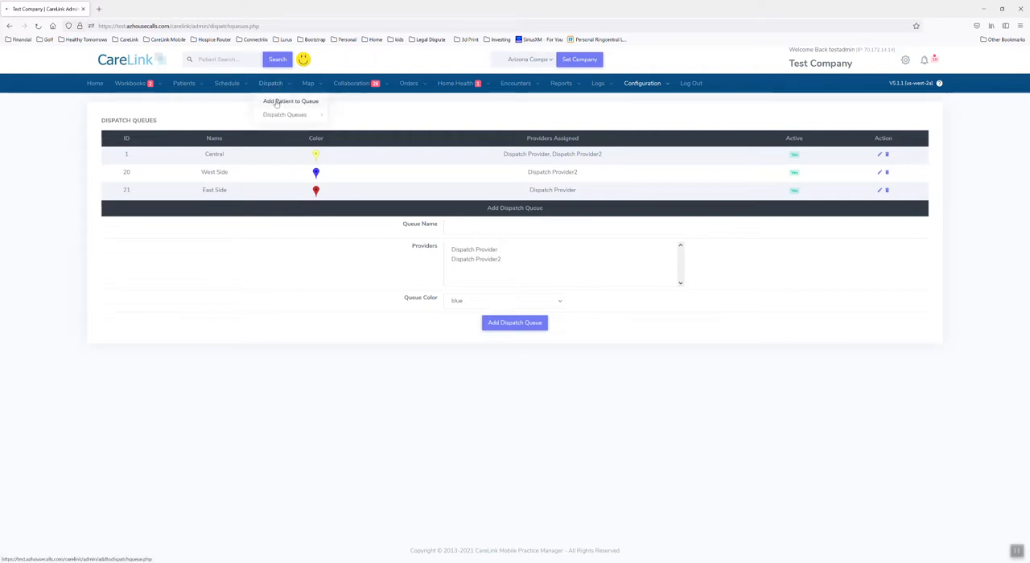
{"action": "left_click", "coordinate": [276, 101]}
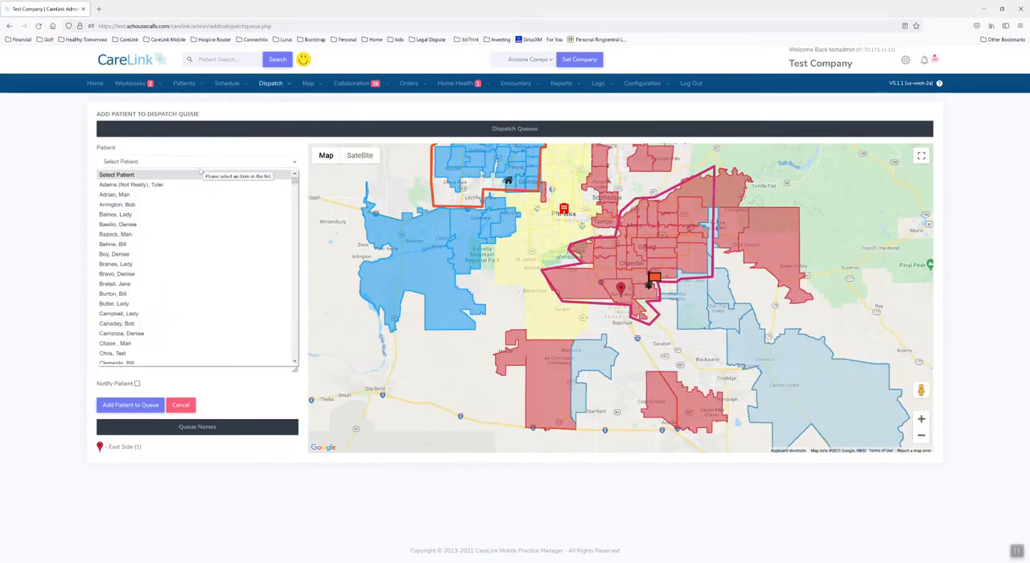
{"action": "left_click", "coordinate": [180, 205]}
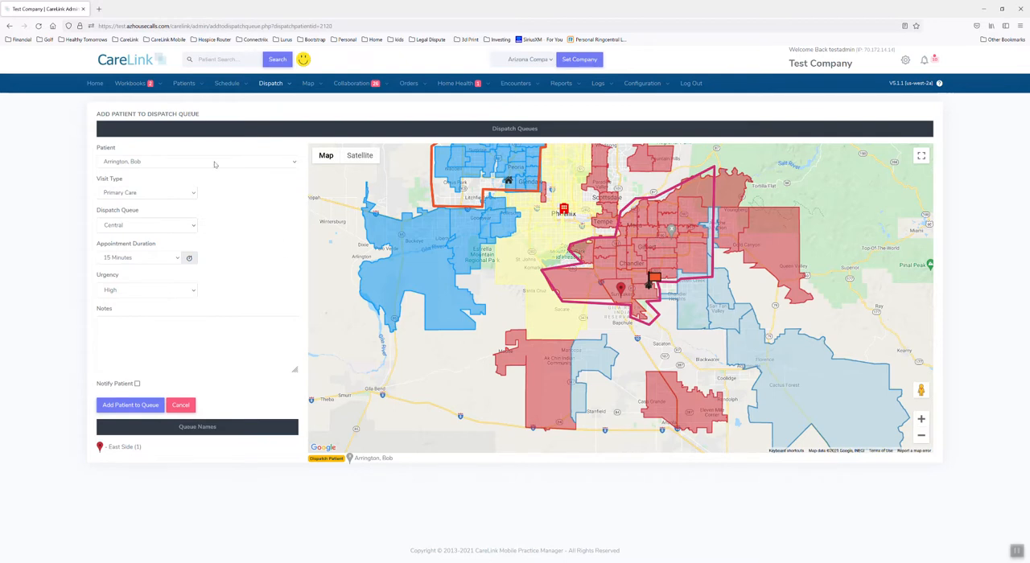
Step: Open the same patient's record from the patient list and start a dispatch for that patient
{"action": "left_click", "coordinate": [194, 100]}
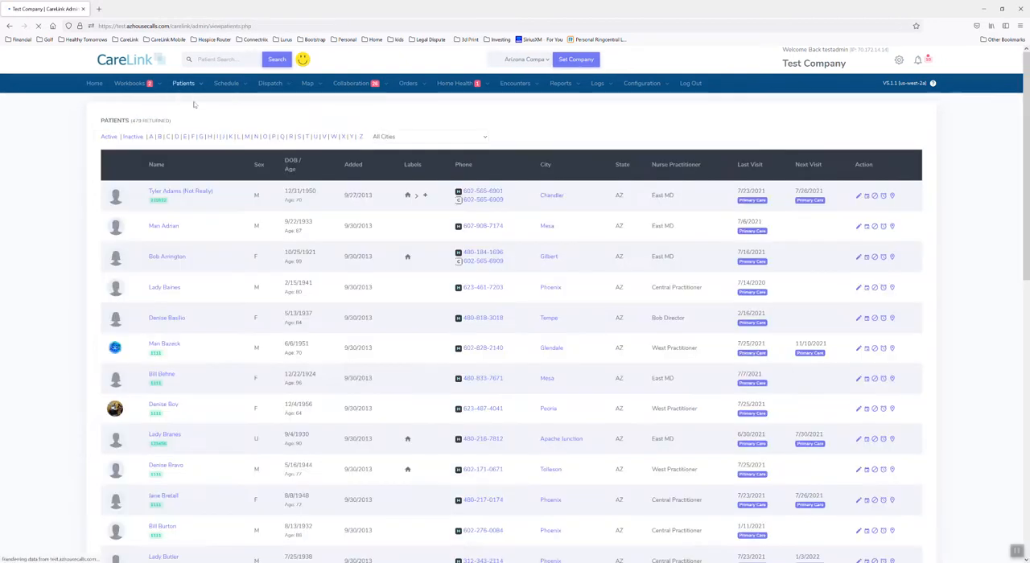
{"action": "left_click", "coordinate": [171, 257]}
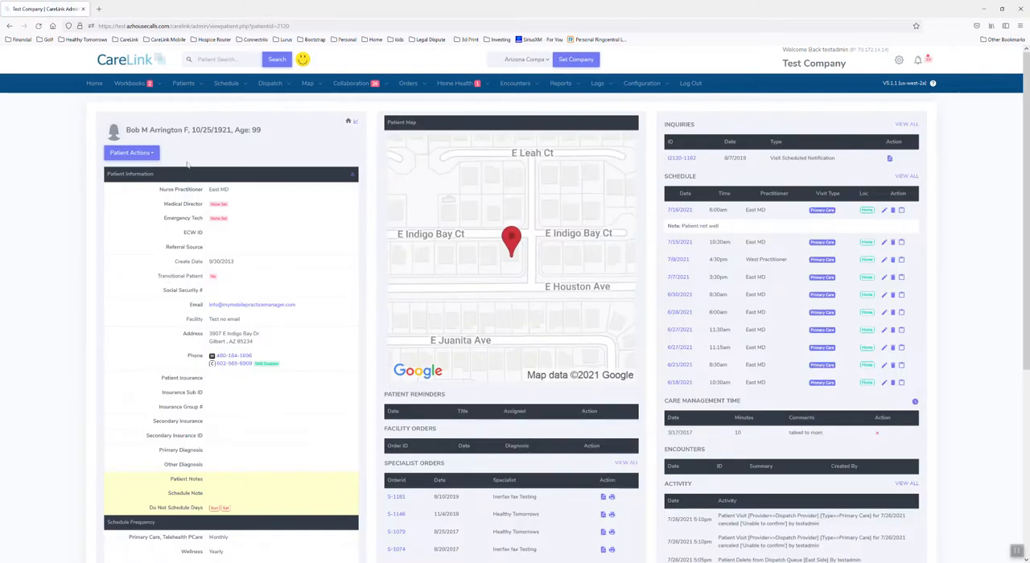
{"action": "left_click", "coordinate": [153, 158]}
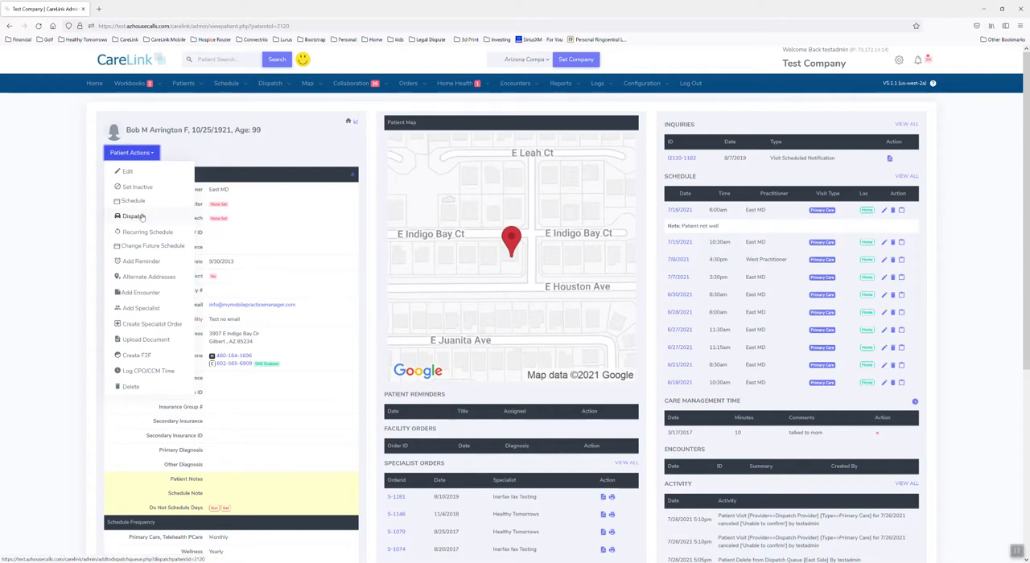
{"action": "left_click", "coordinate": [134, 217]}
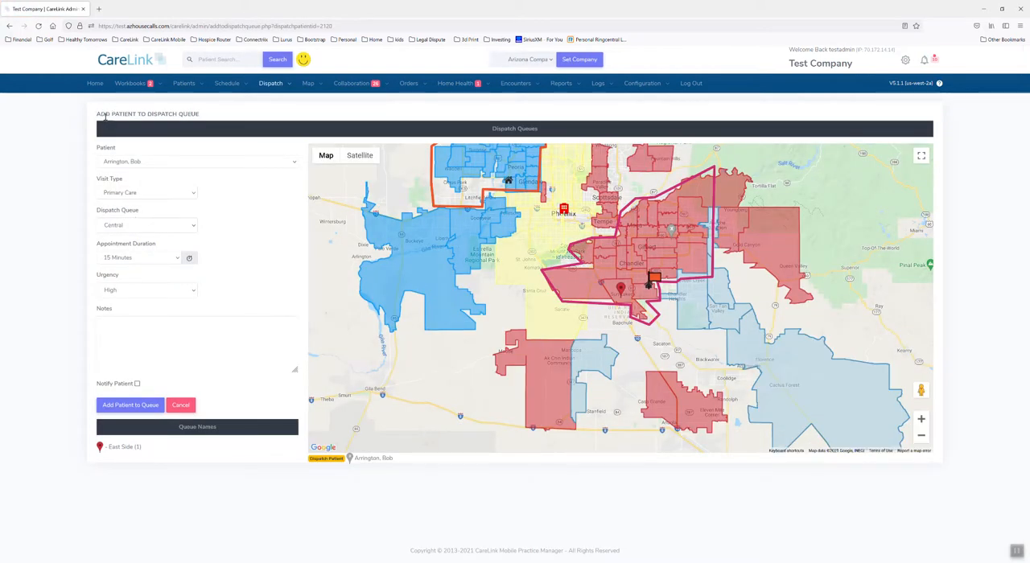
{"action": "left_click_drag", "start_coordinate": [101, 114], "coordinate": [169, 125]}
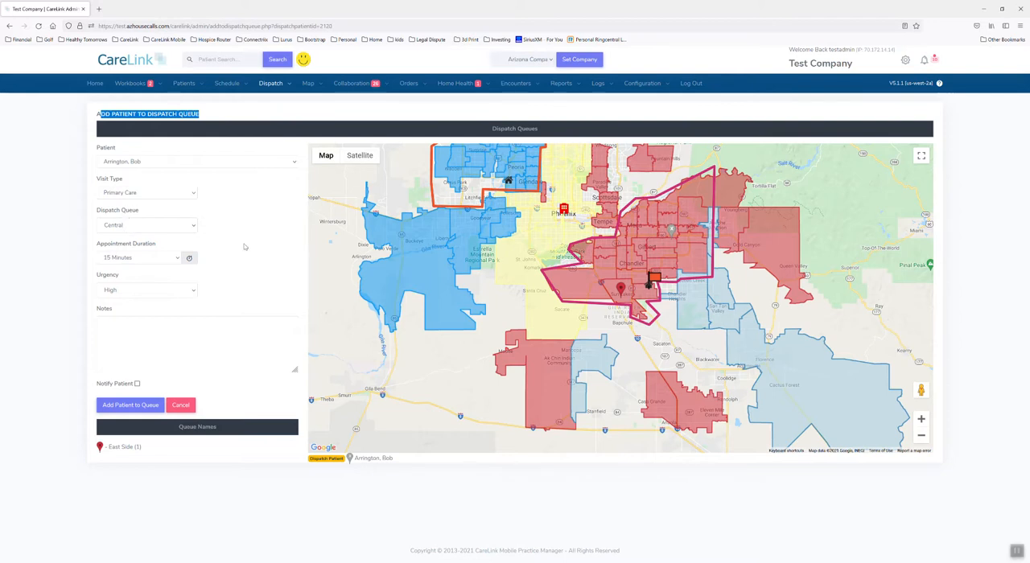
Step: Set the dispatch queue to East Side, the appointment duration to 1 Hour and the urgency to High
{"action": "left_click", "coordinate": [145, 227]}
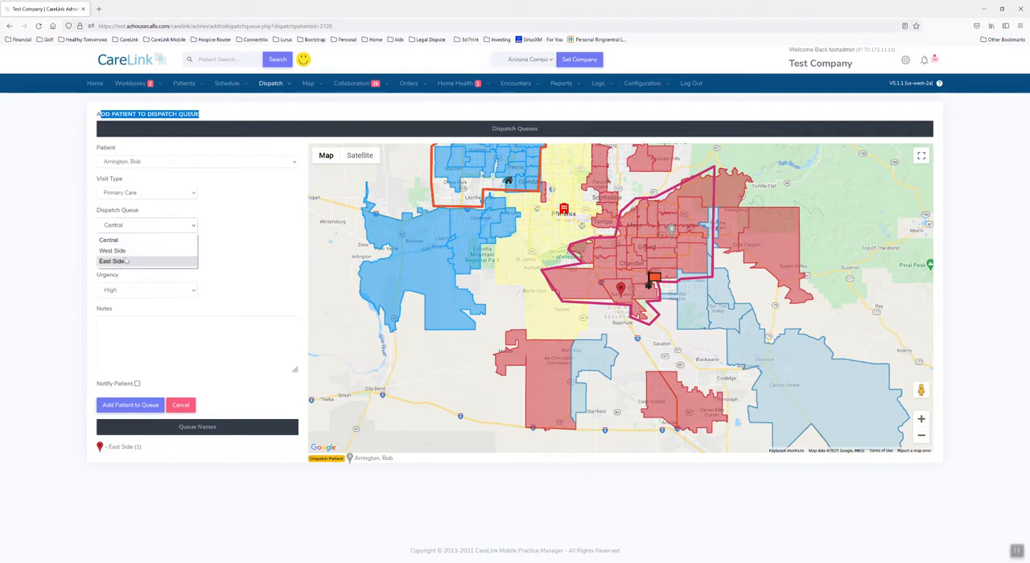
{"action": "left_click", "coordinate": [126, 261]}
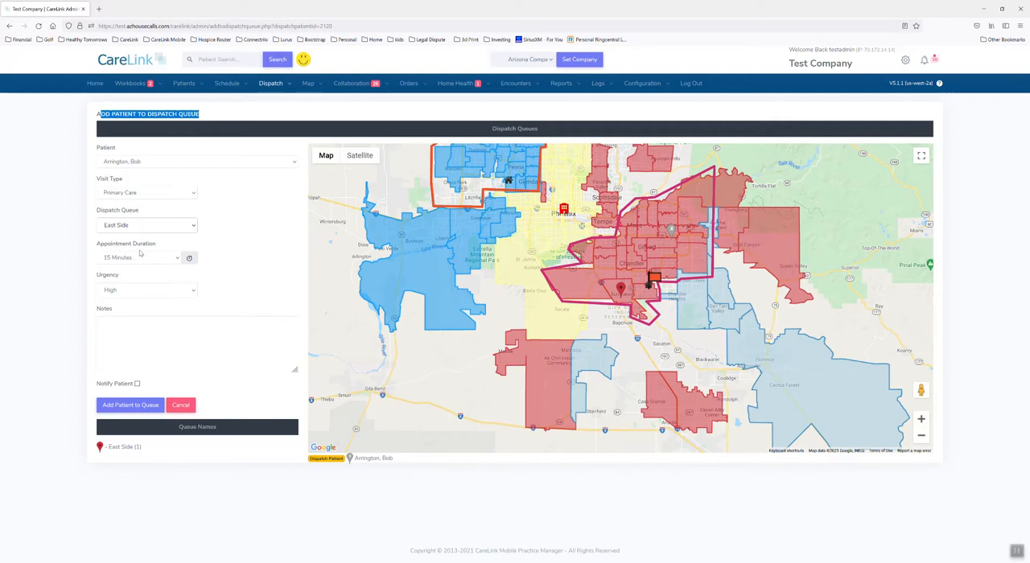
{"action": "left_click", "coordinate": [134, 258]}
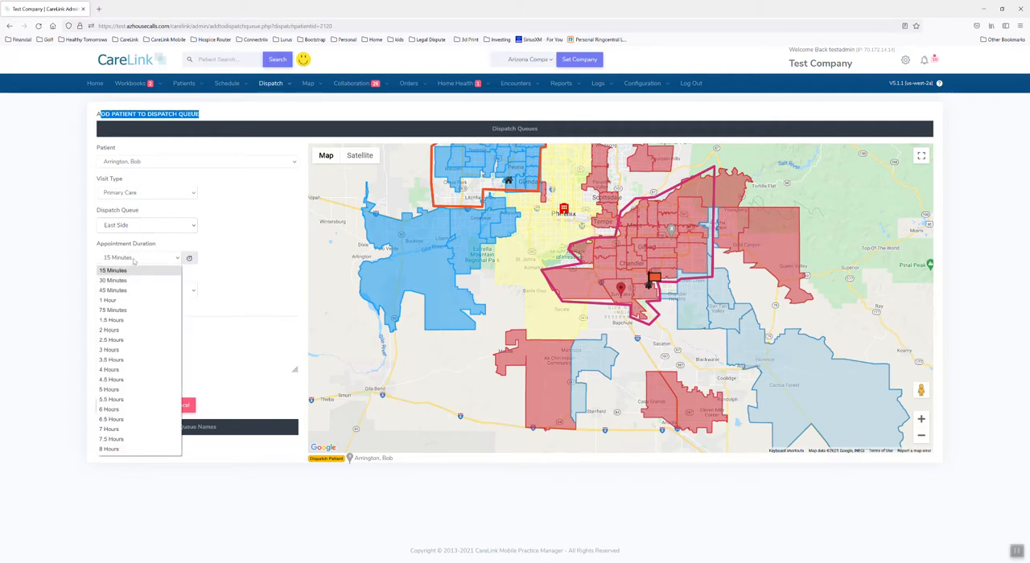
{"action": "left_click", "coordinate": [114, 300]}
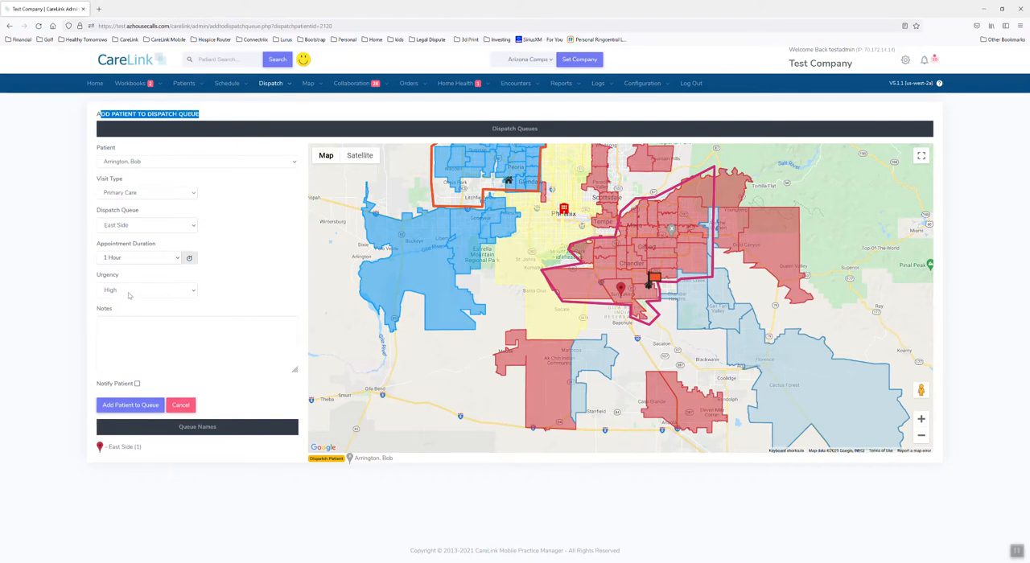
{"action": "left_click", "coordinate": [128, 292]}
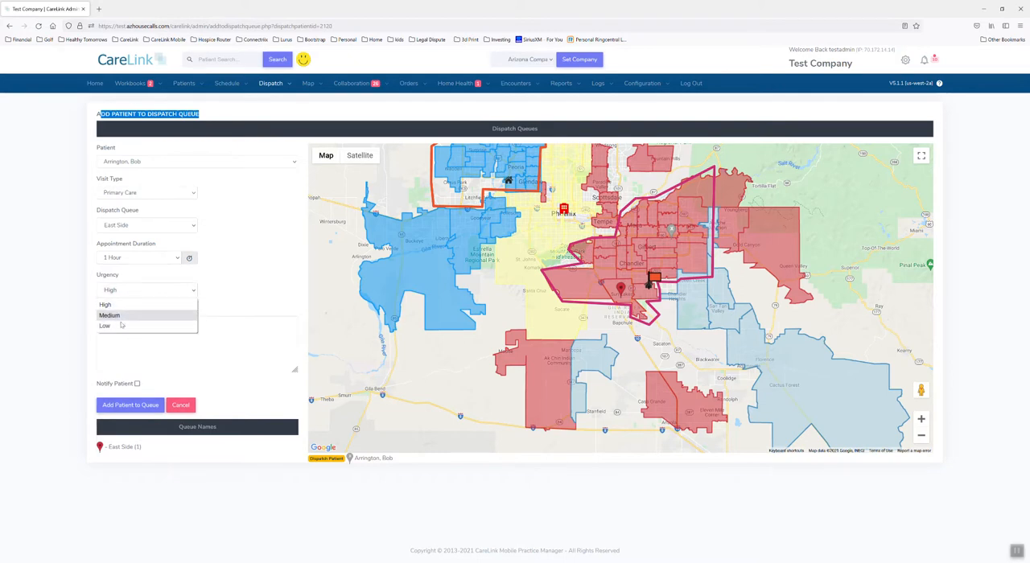
{"action": "left_click", "coordinate": [123, 308]}
Step: Enter the note "Patient wished to be seen as soon as possible." and add the patient to the queue
{"action": "left_click", "coordinate": [132, 335]}
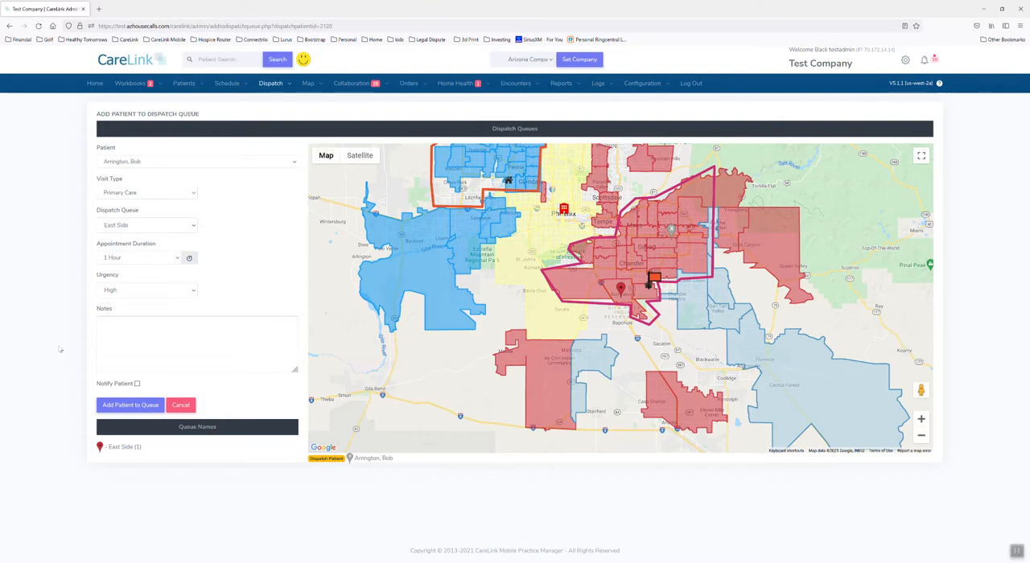
{"action": "type", "text": "Patient wished to be seen as soon as possible."}
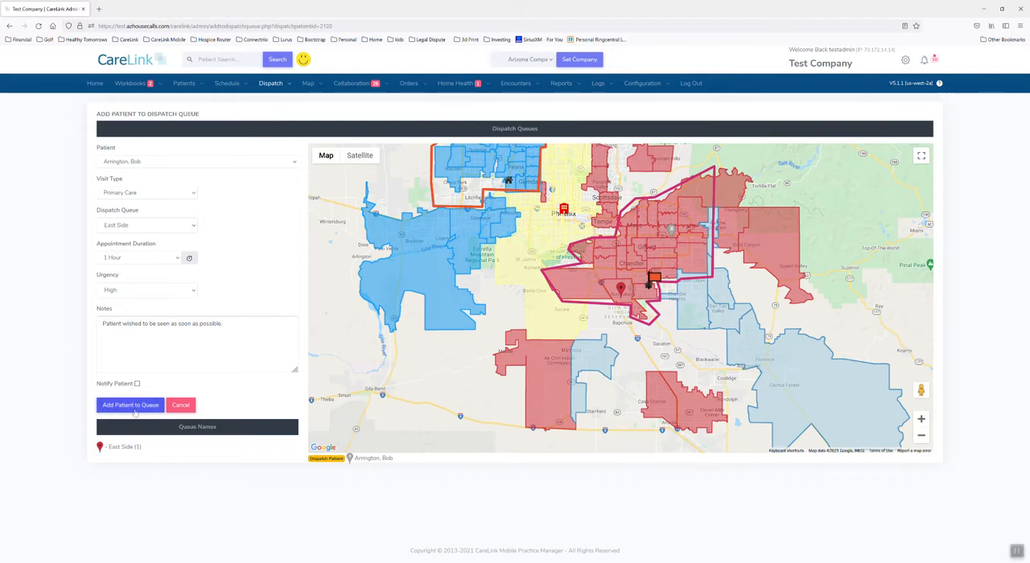
{"action": "left_click", "coordinate": [130, 406]}
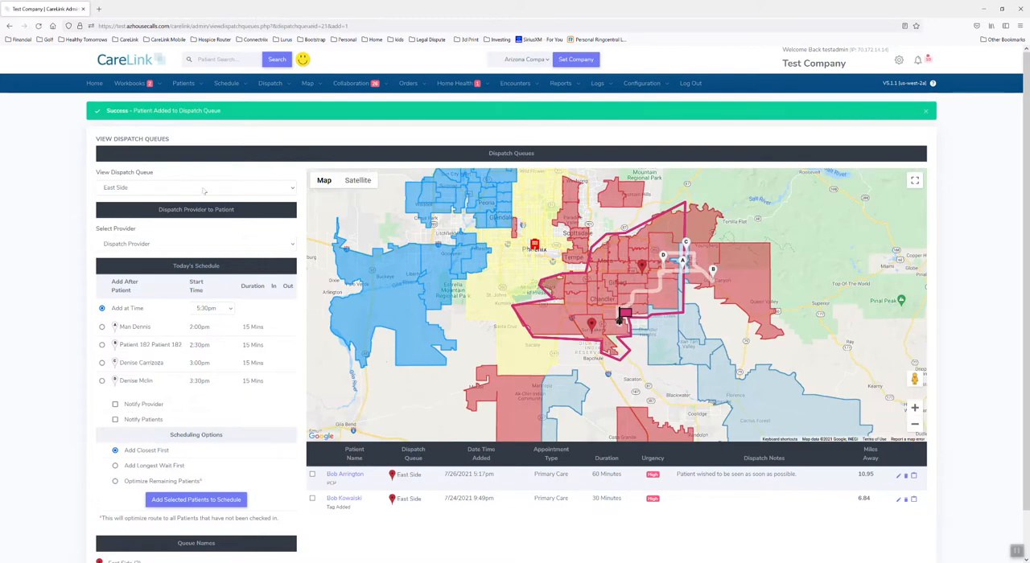
Step: View the East Side dispatch queue and examine its provider schedule, scheduling options and queued patients
{"action": "left_click_drag", "start_coordinate": [102, 139], "coordinate": [181, 142]}
{"action": "left_click", "coordinate": [181, 142]}
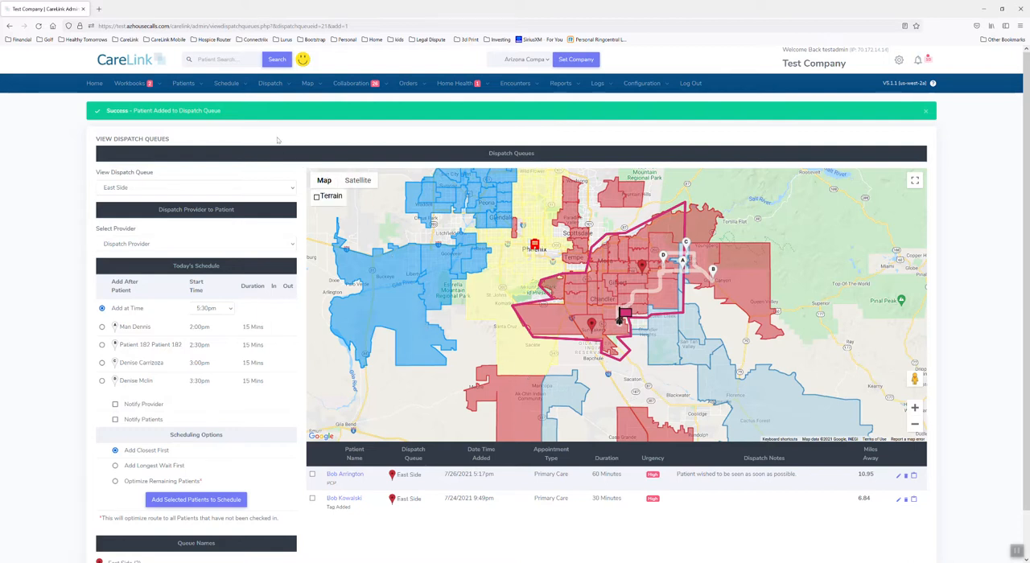
{"action": "mouse_move", "coordinate": [270, 87]}
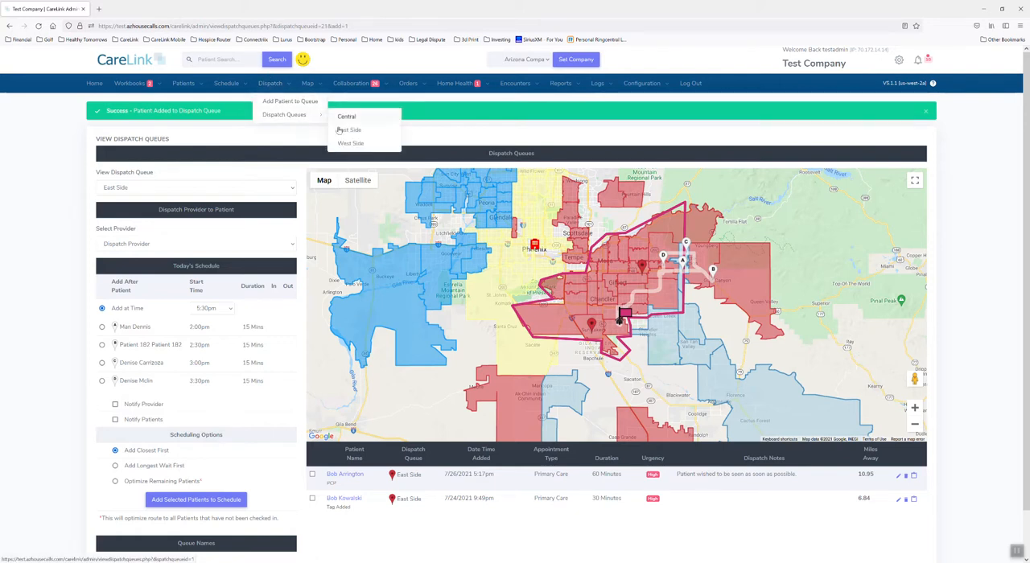
{"action": "left_click", "coordinate": [346, 136]}
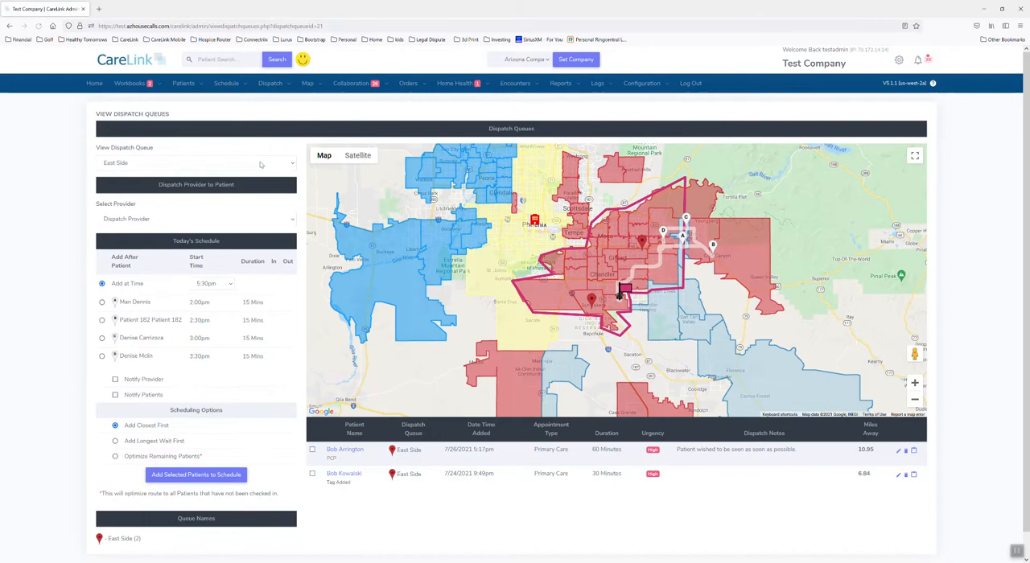
{"action": "left_click", "coordinate": [260, 163]}
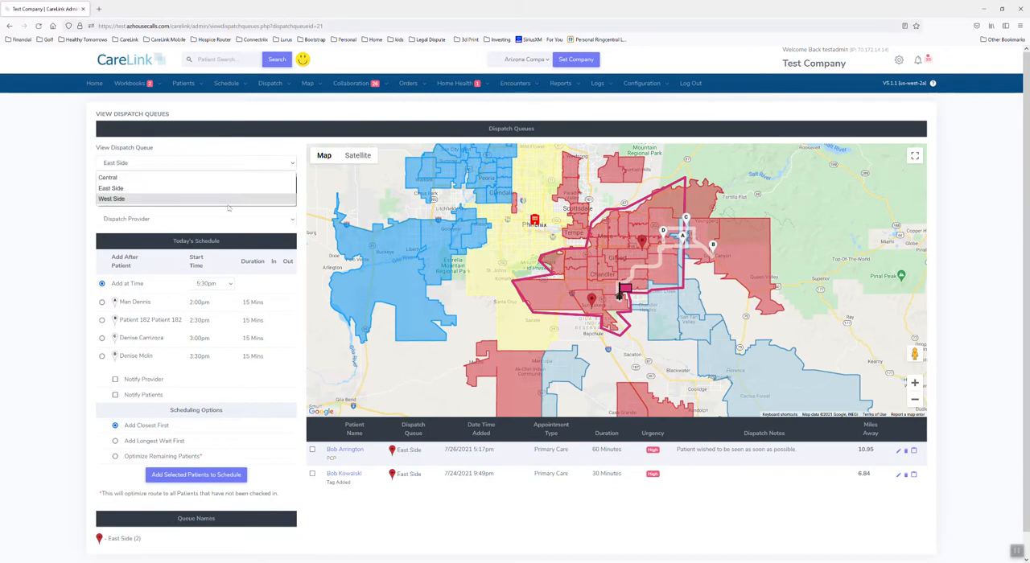
{"action": "left_click", "coordinate": [227, 189]}
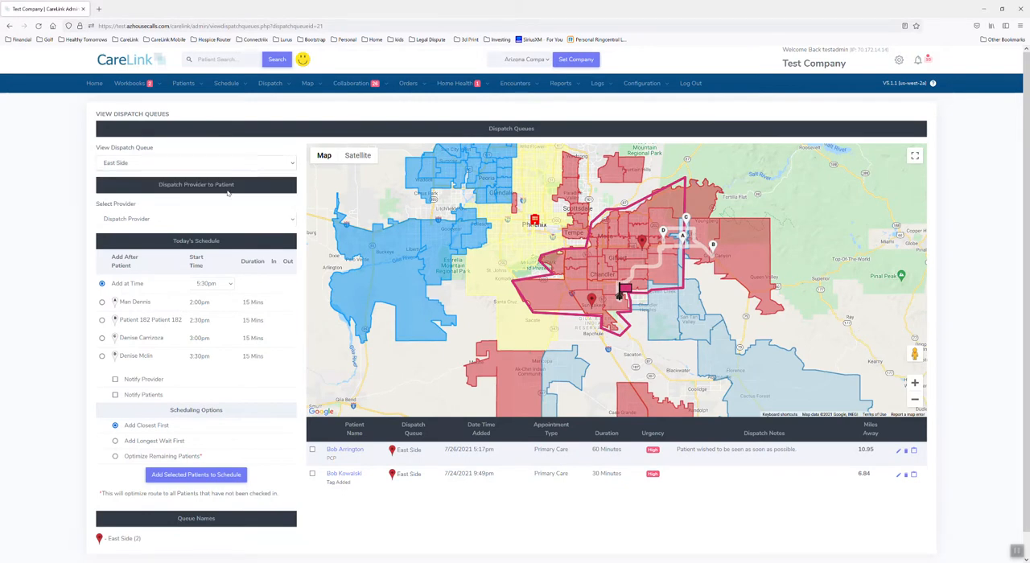
{"action": "scroll", "coordinate": [228, 193], "scroll_direction": "down", "scroll_amount": 1}
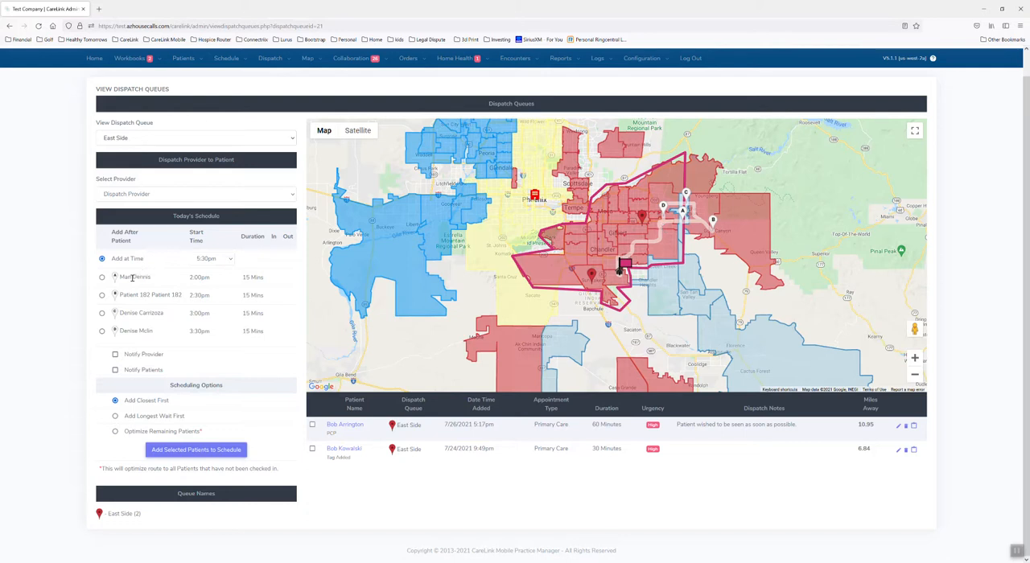
Step: Review the provider's schedule for today and select the 60-minute queued patient through the patient's map marker
{"action": "left_click_drag", "start_coordinate": [126, 277], "coordinate": [273, 337]}
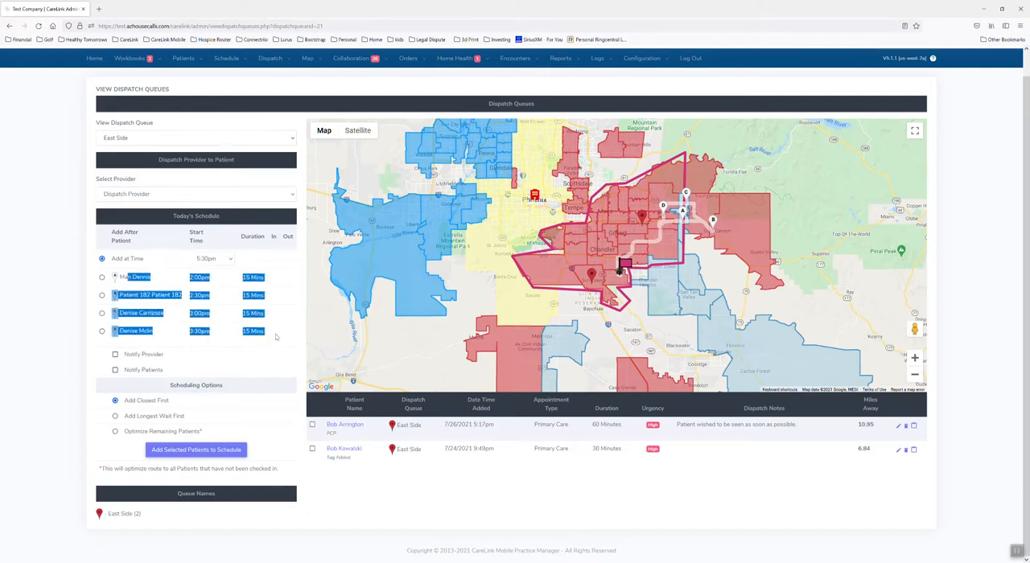
{"action": "left_click", "coordinate": [275, 336]}
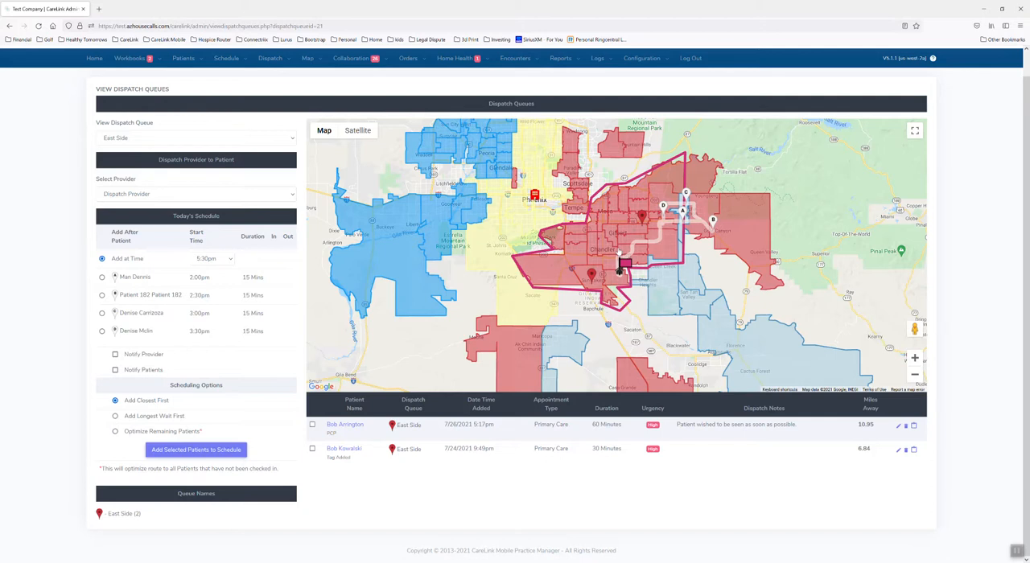
{"action": "left_click", "coordinate": [642, 216]}
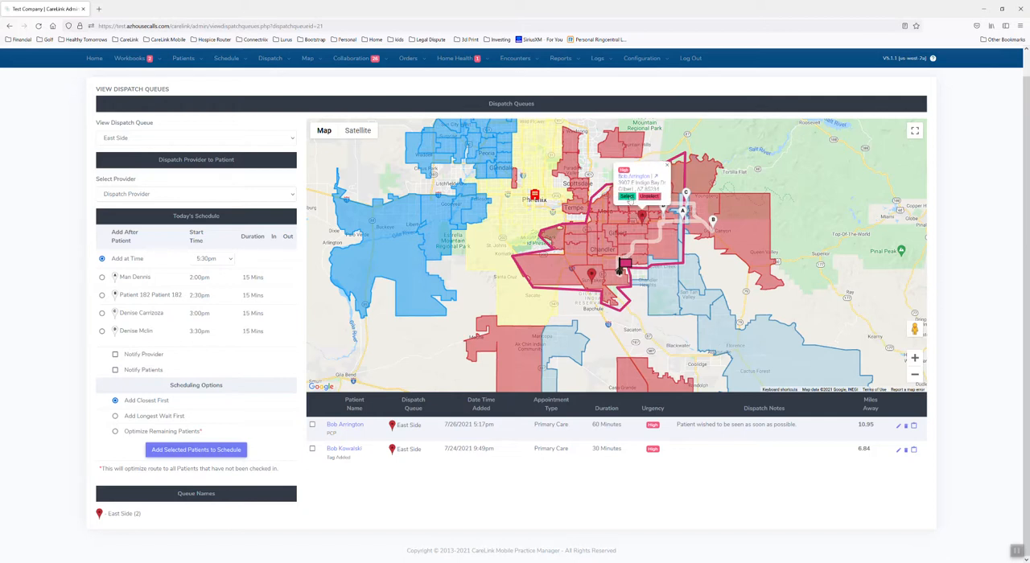
{"action": "left_click", "coordinate": [626, 197]}
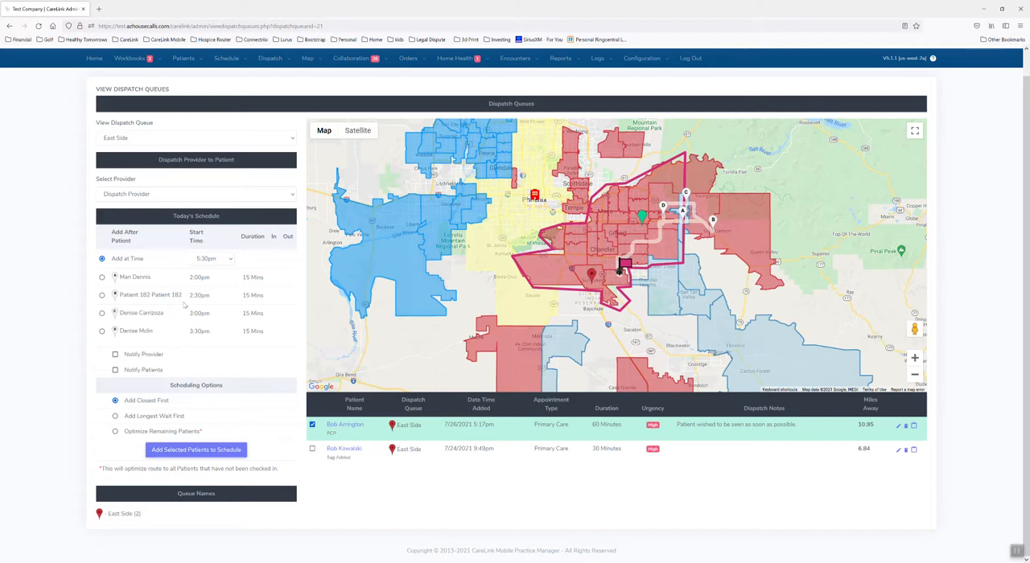
Step: Look through the available start times and choose 5:30pm for Add at Time
{"action": "left_click", "coordinate": [214, 262]}
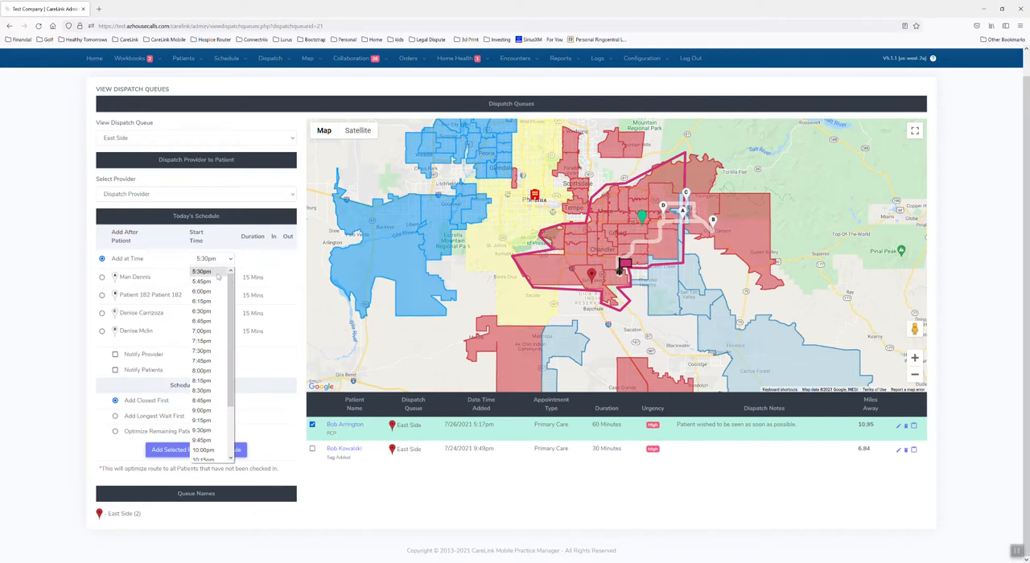
{"action": "left_click_drag", "start_coordinate": [231, 281], "coordinate": [244, 317]}
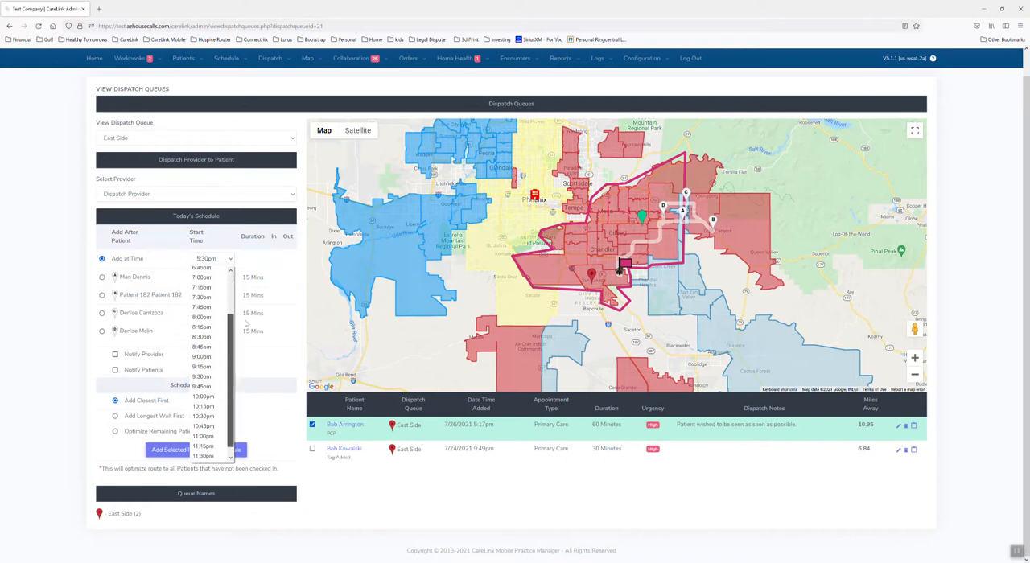
{"action": "scroll", "coordinate": [214, 321], "scroll_direction": "up", "scroll_amount": 2}
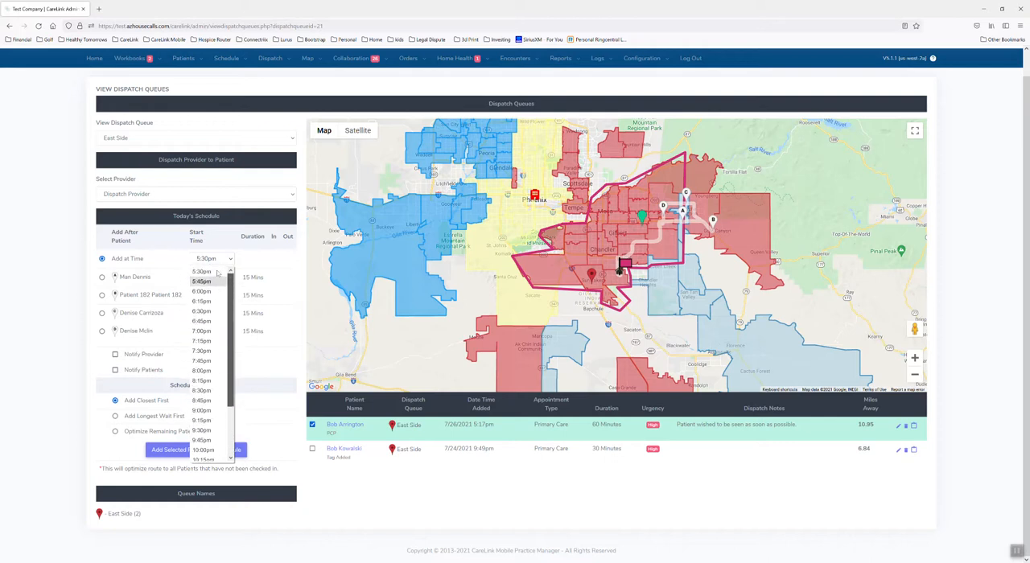
{"action": "left_click", "coordinate": [203, 272]}
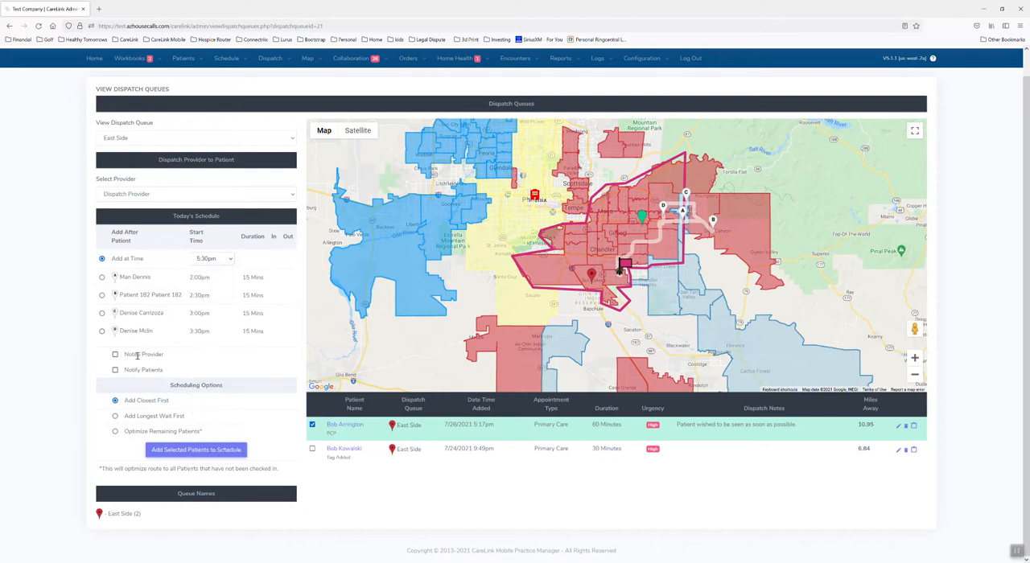
Step: Examine the Notify Provider and Notify Patients choices and the Scheduling Options section
{"action": "left_click_drag", "start_coordinate": [124, 355], "coordinate": [176, 362]}
{"action": "left_click", "coordinate": [176, 360]}
{"action": "left_click_drag", "start_coordinate": [125, 354], "coordinate": [184, 361]}
{"action": "left_click", "coordinate": [184, 361]}
{"action": "left_click_drag", "start_coordinate": [125, 371], "coordinate": [185, 380]}
{"action": "left_click", "coordinate": [186, 374]}
{"action": "left_click_drag", "start_coordinate": [168, 389], "coordinate": [228, 392]}
{"action": "left_click", "coordinate": [238, 390]}
Step: Also select the 30-minute queued patient, review the scheduling options and add both patients to the schedule with Add Closest First
{"action": "left_click", "coordinate": [312, 449]}
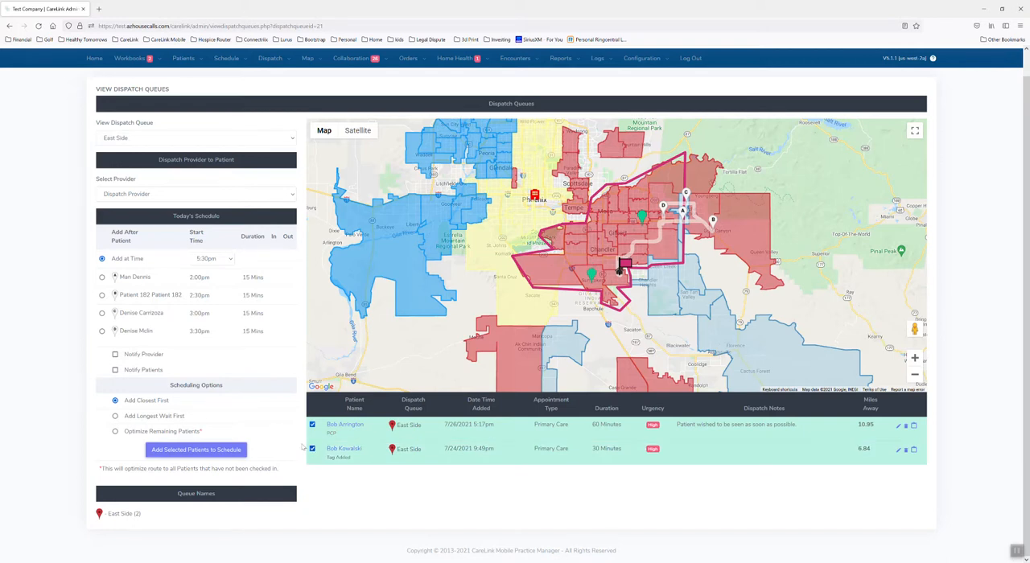
{"action": "left_click_drag", "start_coordinate": [168, 400], "coordinate": [124, 400]}
{"action": "left_click", "coordinate": [136, 414]}
{"action": "left_click_drag", "start_coordinate": [126, 416], "coordinate": [191, 422]}
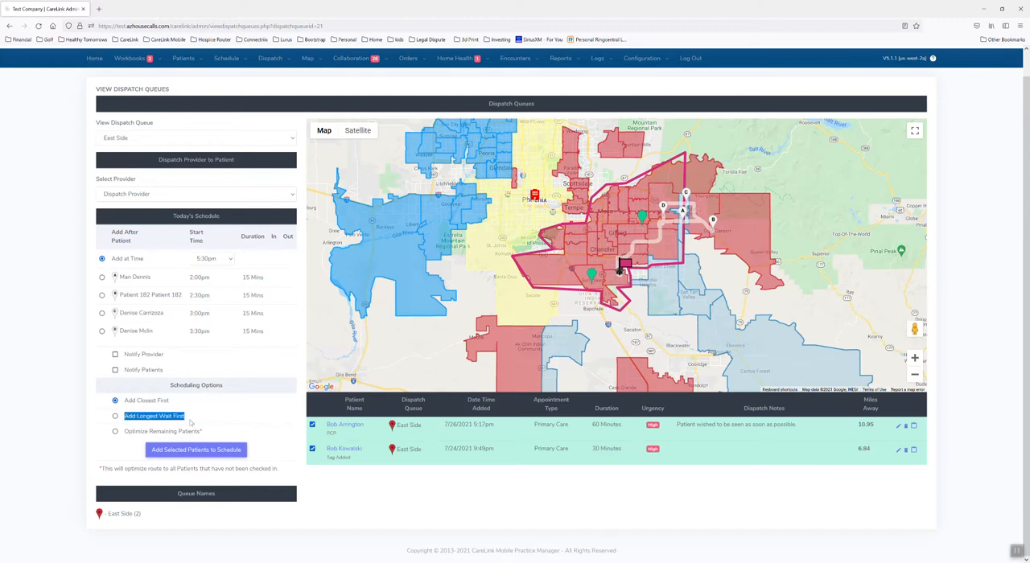
{"action": "left_click", "coordinate": [176, 432]}
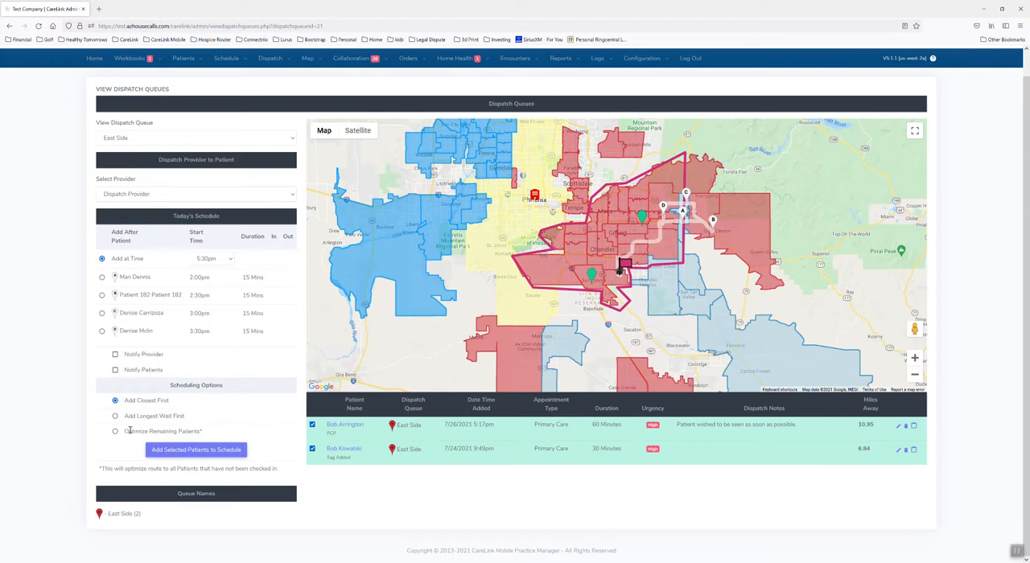
{"action": "left_click_drag", "start_coordinate": [127, 431], "coordinate": [199, 432]}
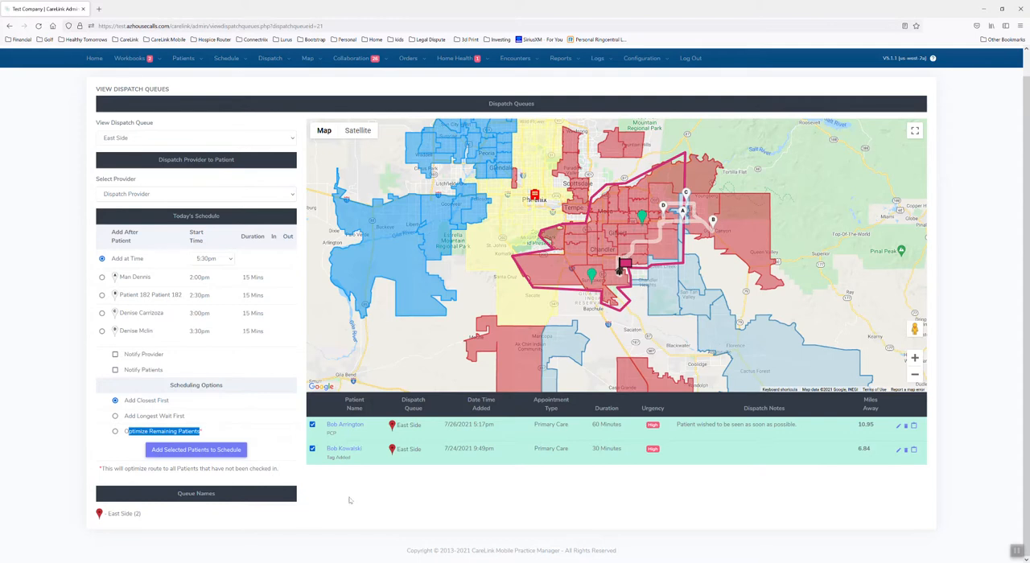
{"action": "left_click", "coordinate": [141, 401]}
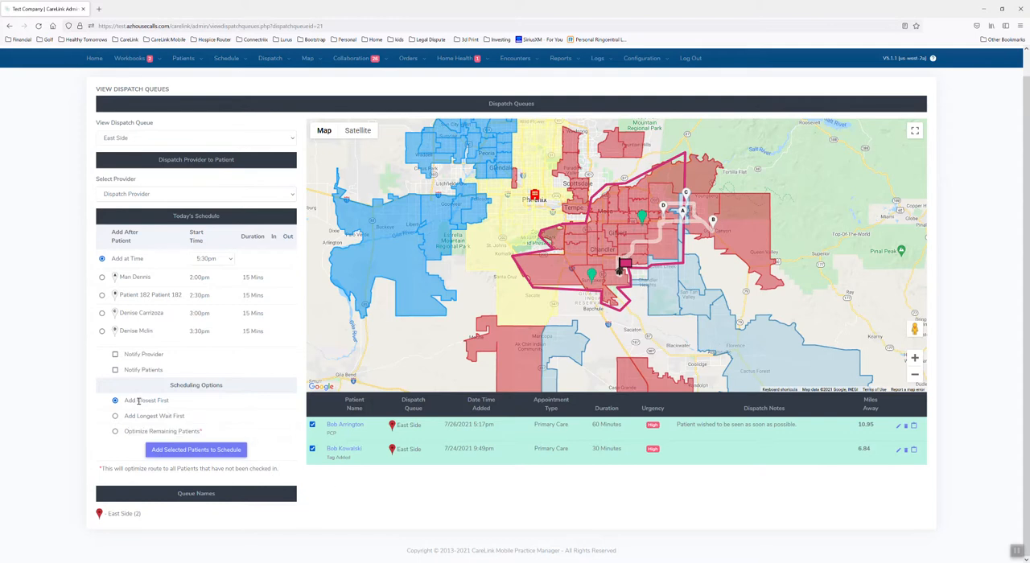
{"action": "left_click_drag", "start_coordinate": [129, 402], "coordinate": [170, 409]}
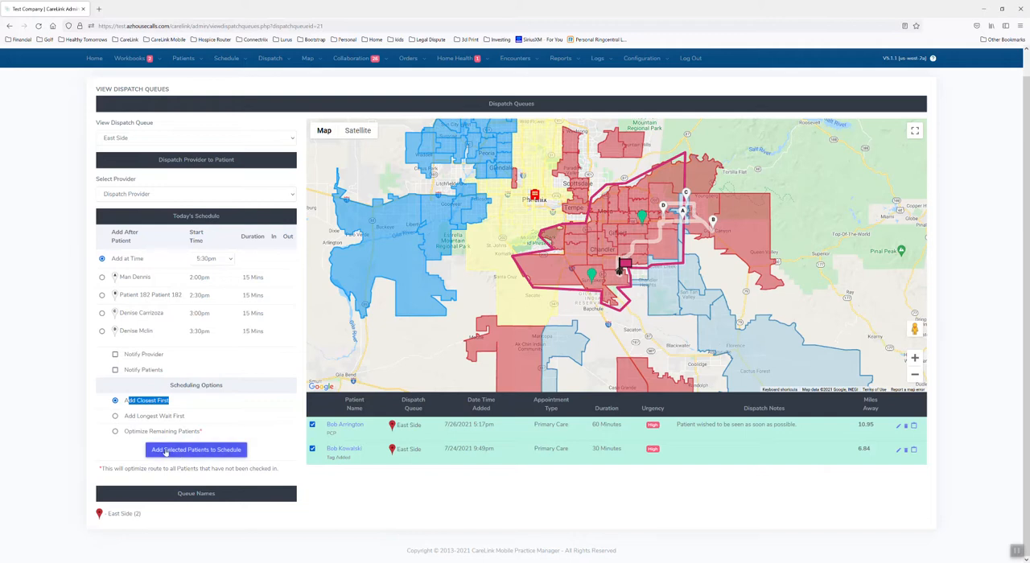
{"action": "left_click", "coordinate": [192, 456]}
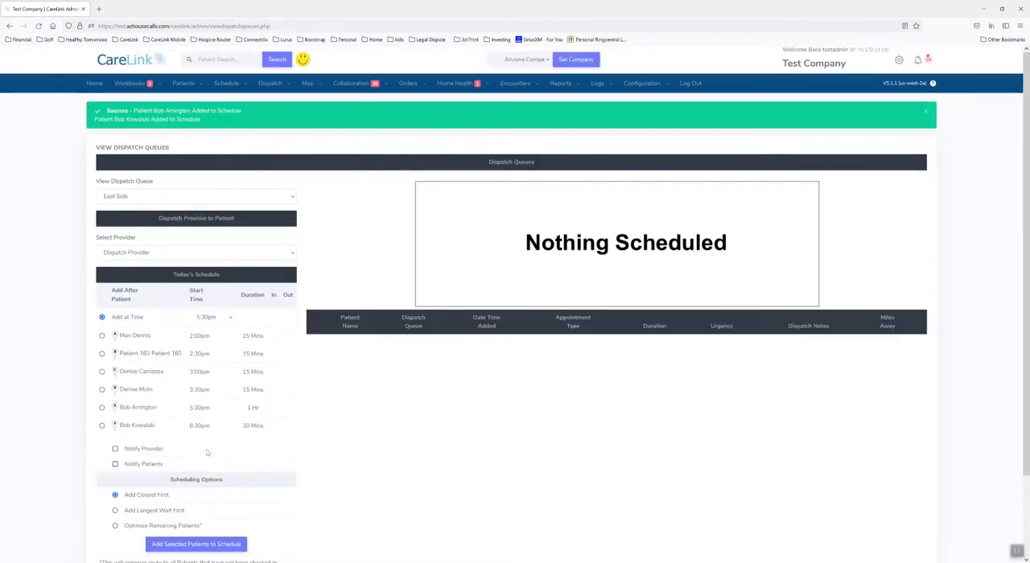
Step: Check the two newly scheduled patients in the provider's schedule for today
{"action": "scroll", "coordinate": [198, 453], "scroll_direction": "down", "scroll_amount": 1}
{"action": "left_click_drag", "start_coordinate": [119, 365], "coordinate": [169, 394]}
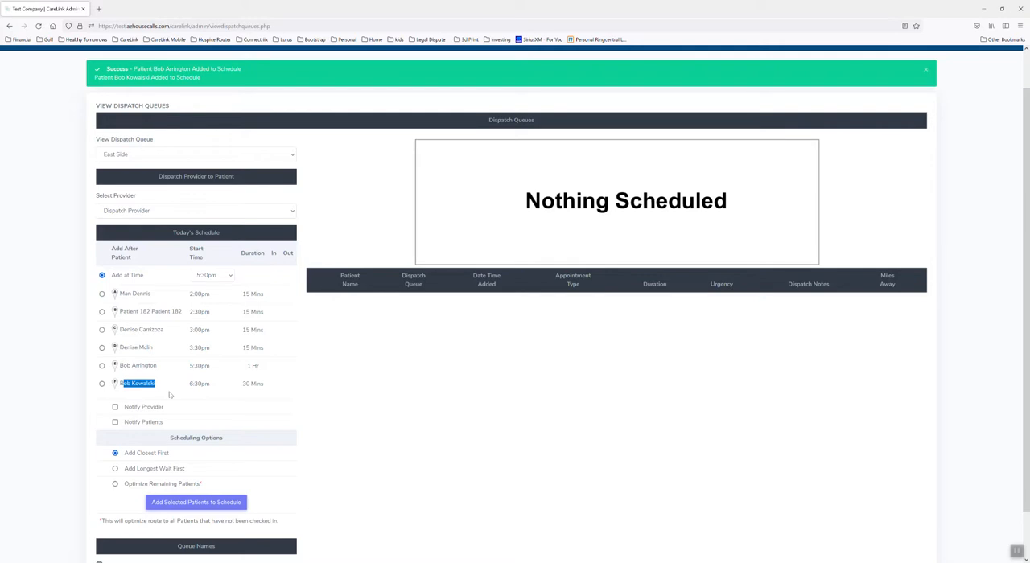
{"action": "left_click", "coordinate": [170, 395]}
{"action": "scroll", "coordinate": [667, 416], "scroll_direction": "up", "scroll_amount": 1}
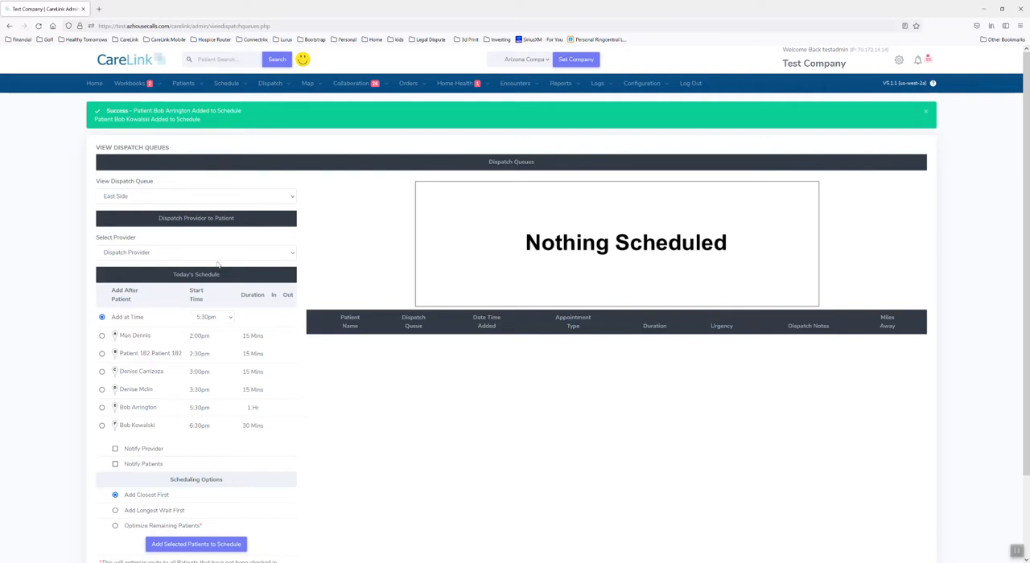
Step: Switch the viewed dispatch queue to Central and keep Dispatch Provider as the selected provider
{"action": "left_click", "coordinate": [187, 200]}
{"action": "left_click", "coordinate": [181, 212]}
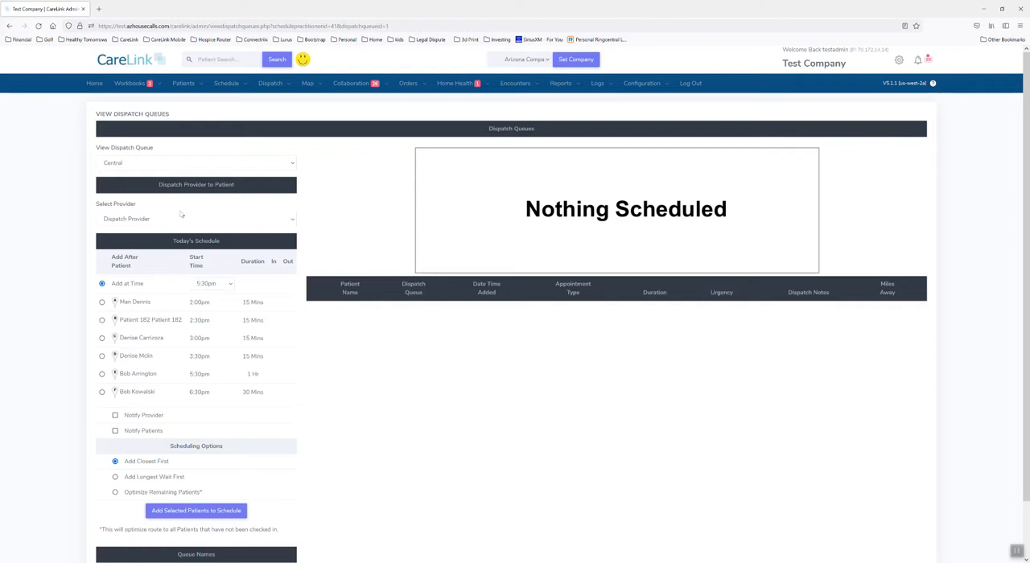
{"action": "left_click", "coordinate": [178, 221]}
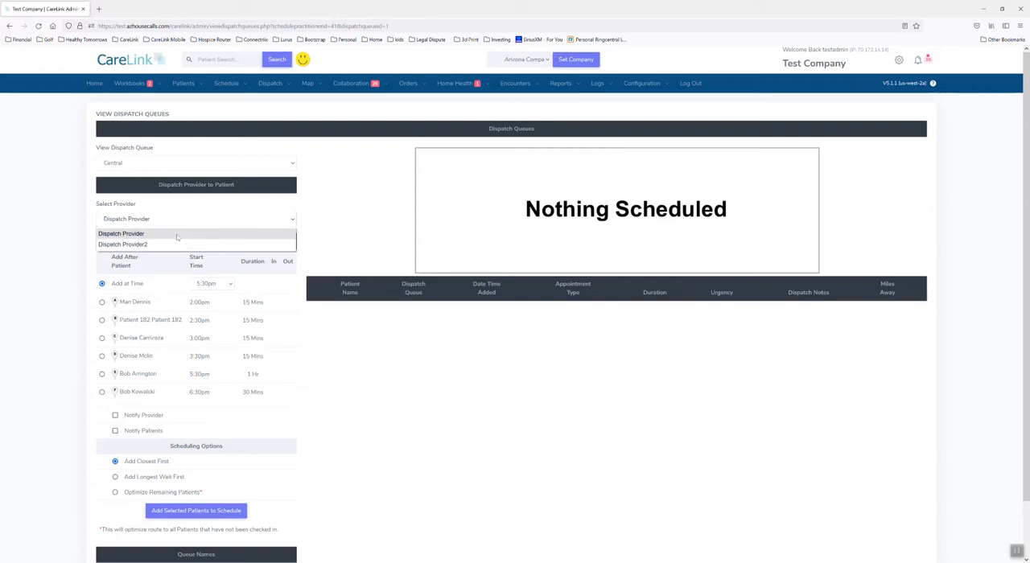
{"action": "left_click", "coordinate": [177, 235]}
{"action": "scroll", "coordinate": [533, 446], "scroll_direction": "down", "scroll_amount": 2}
{"action": "scroll", "coordinate": [534, 446], "scroll_direction": "up", "scroll_amount": 2}
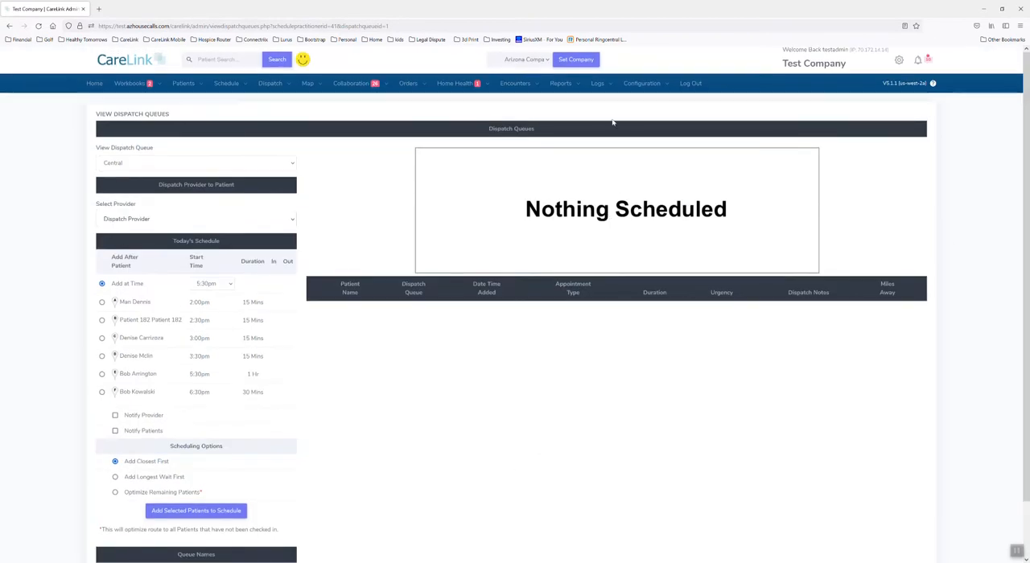
Step: Open the SMS message templates and read the Added to Dispatch Queue message sent to patients
{"action": "left_click", "coordinate": [643, 85]}
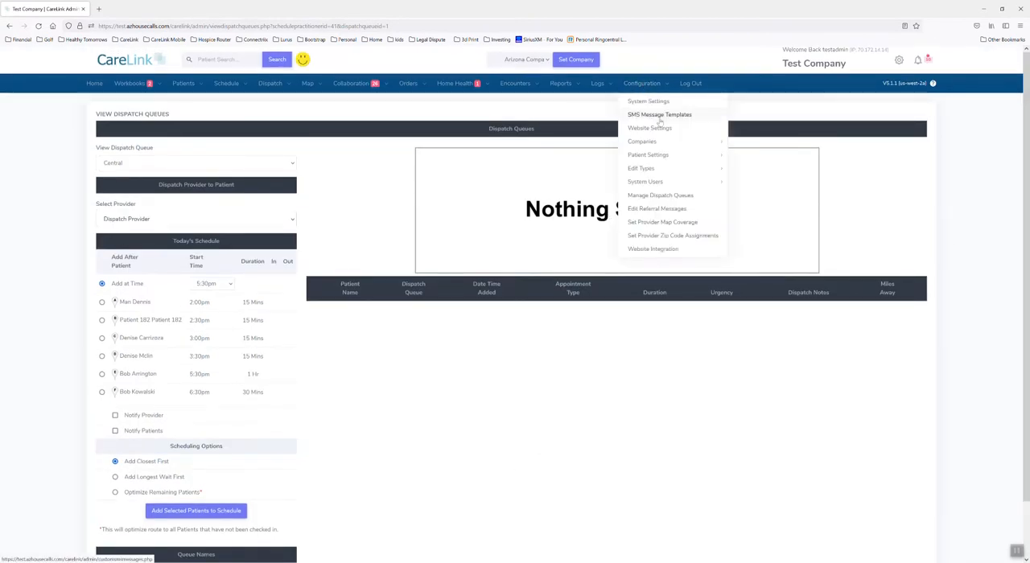
{"action": "left_click", "coordinate": [658, 117]}
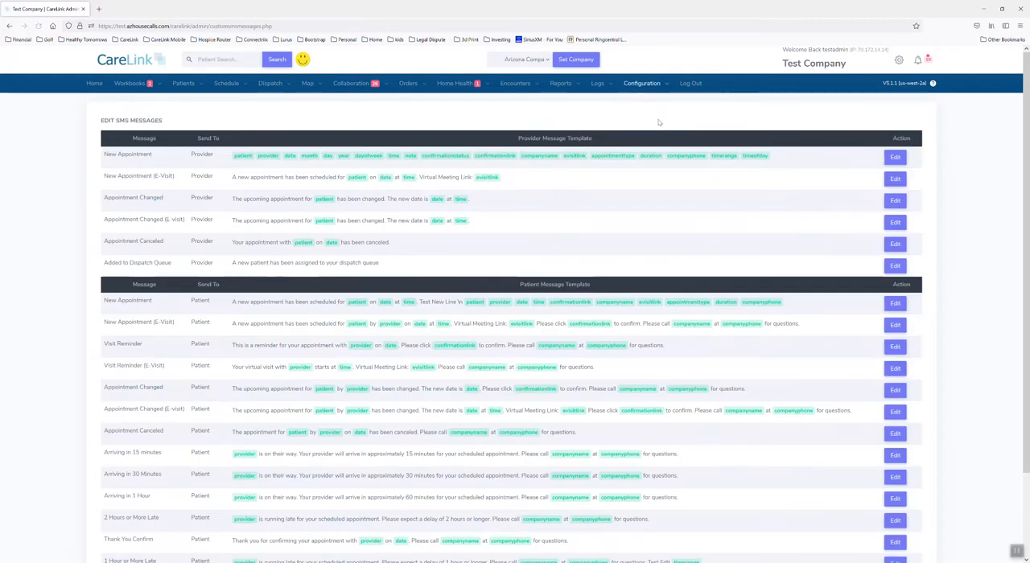
{"action": "scroll", "coordinate": [727, 413], "scroll_direction": "down", "scroll_amount": 1}
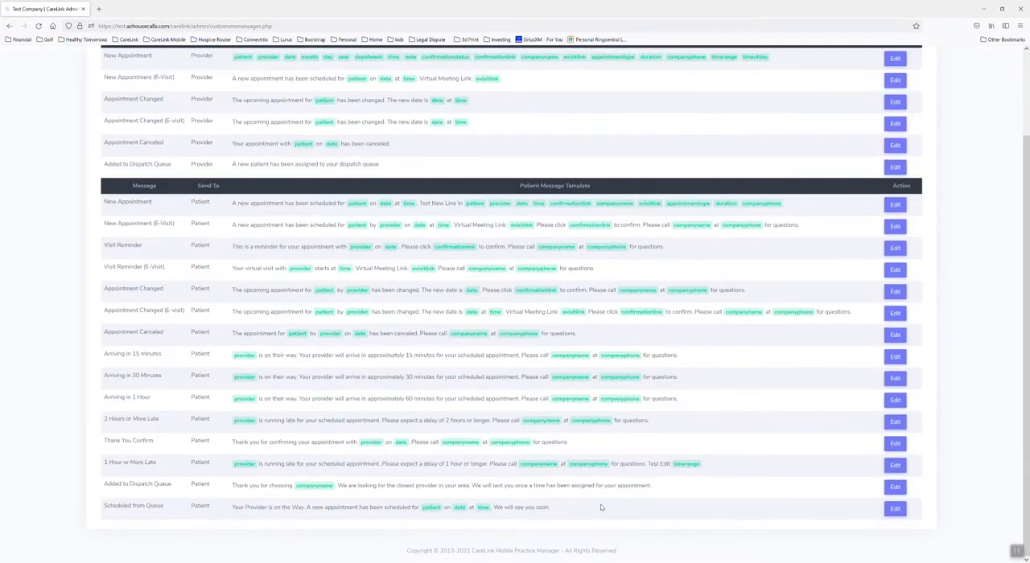
{"action": "left_click_drag", "start_coordinate": [593, 513], "coordinate": [239, 486]}
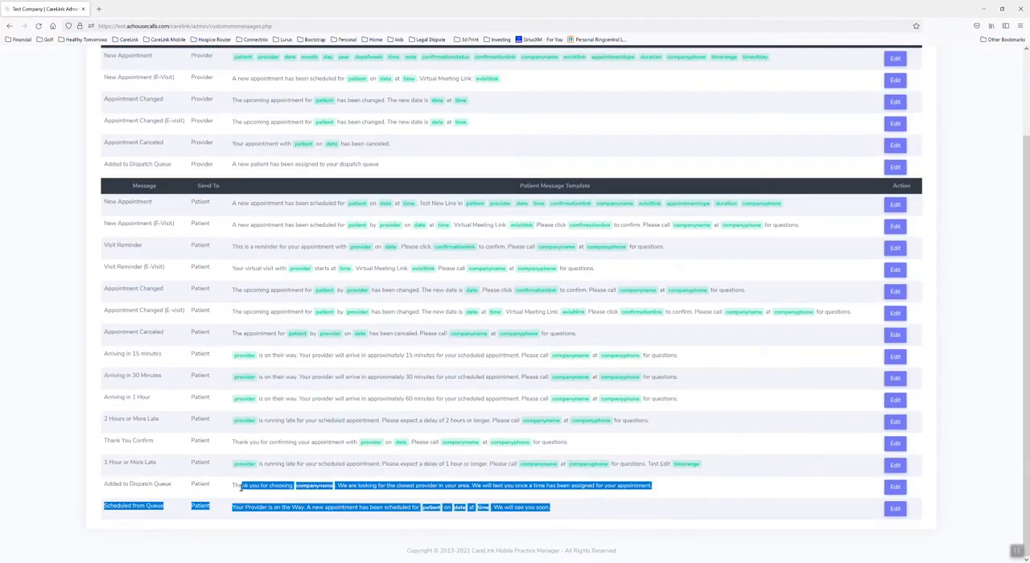
{"action": "left_click", "coordinate": [227, 488]}
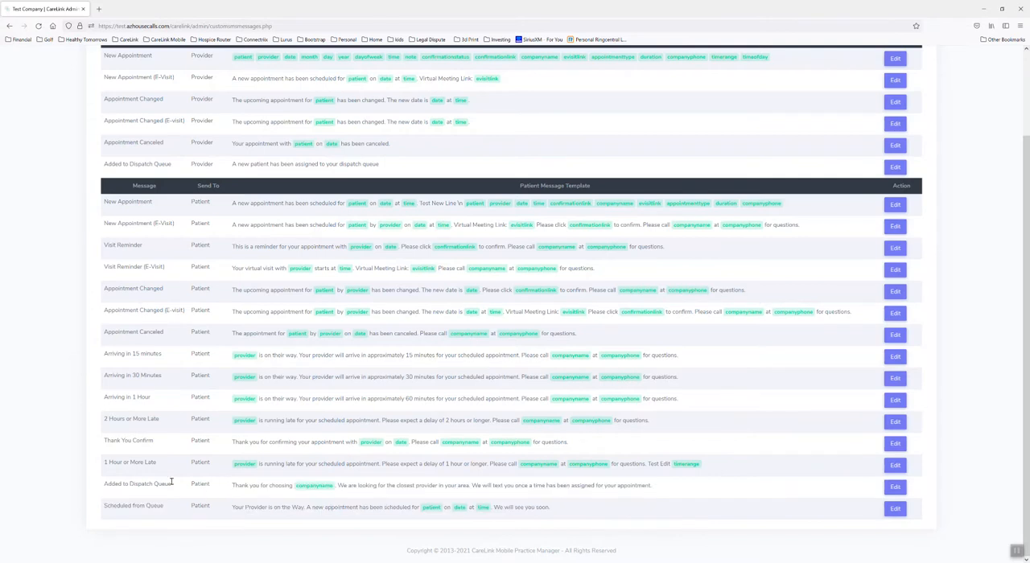
{"action": "left_click_drag", "start_coordinate": [171, 485], "coordinate": [103, 494]}
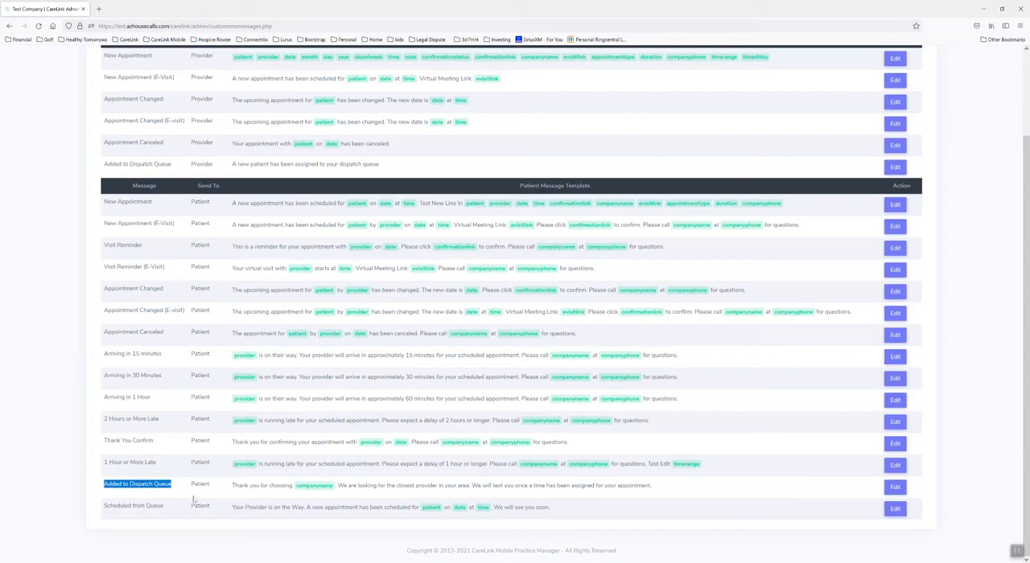
{"action": "left_click", "coordinate": [220, 493]}
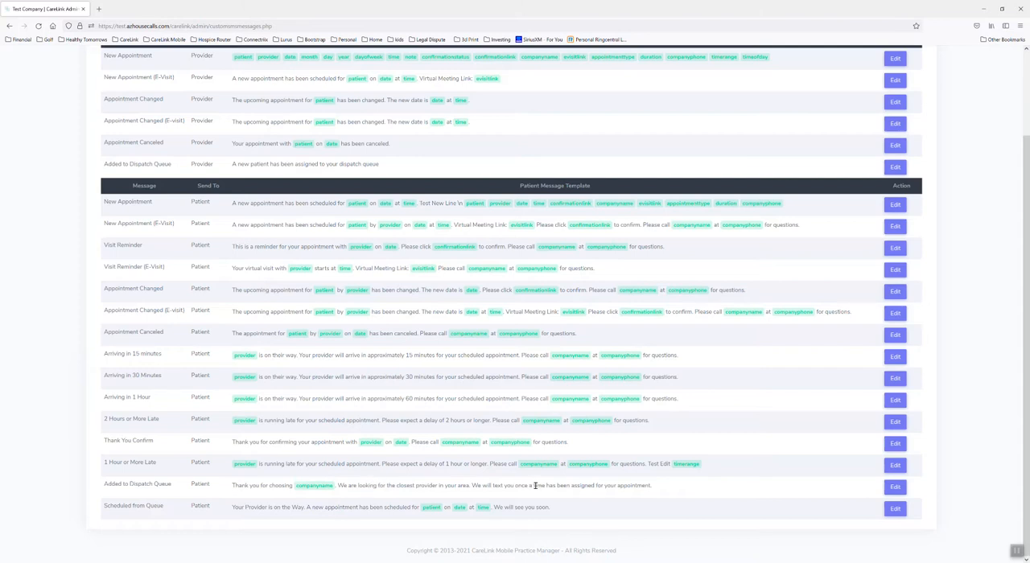
{"action": "left_click_drag", "start_coordinate": [522, 485], "coordinate": [665, 490]}
{"action": "left_click", "coordinate": [664, 490]}
Step: Read the wording of the Scheduled from Queue message sent to patients
{"action": "left_click_drag", "start_coordinate": [106, 505], "coordinate": [161, 510]}
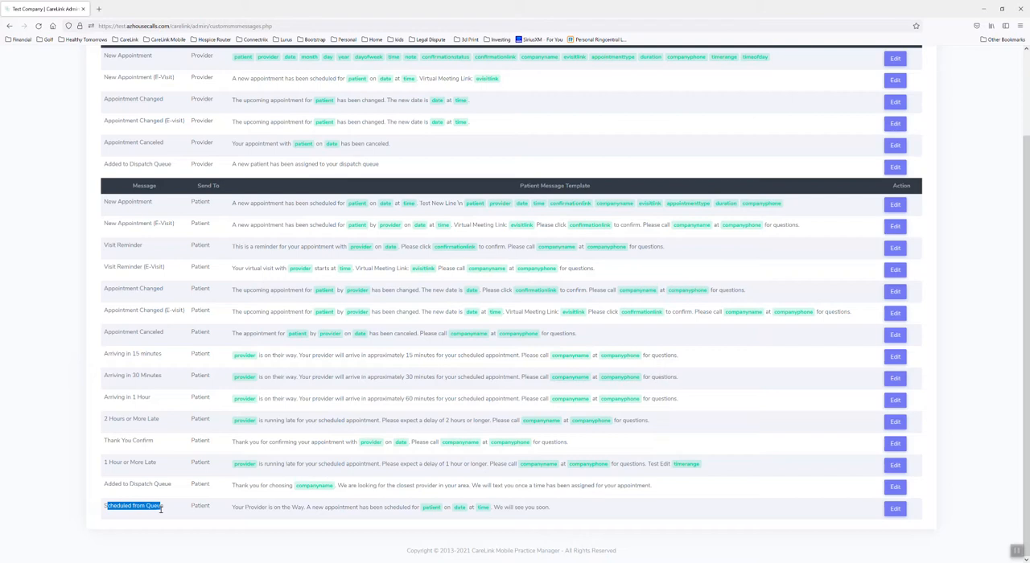
{"action": "left_click", "coordinate": [194, 529]}
{"action": "left_click_drag", "start_coordinate": [232, 507], "coordinate": [307, 519]}
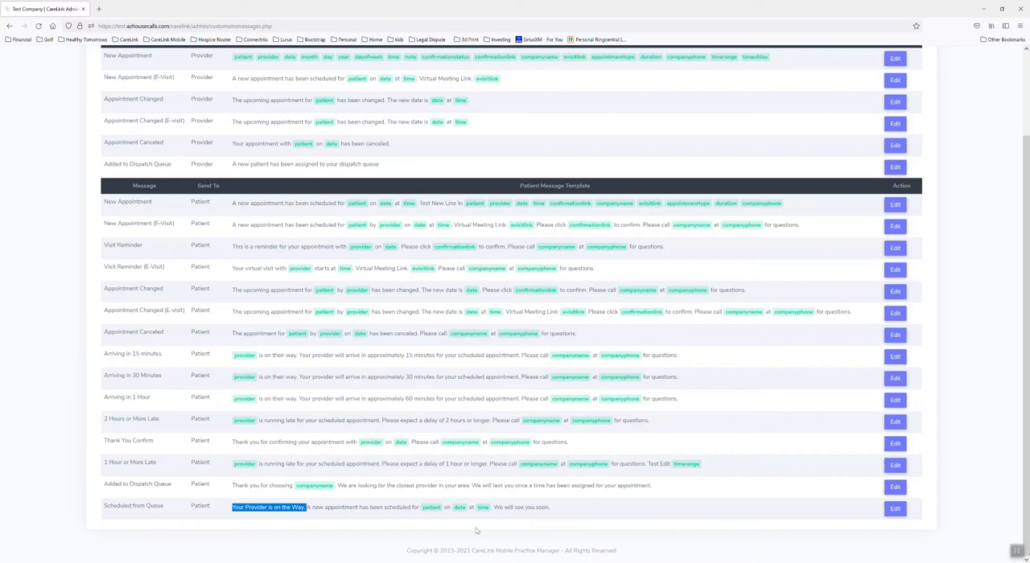
{"action": "left_click_drag", "start_coordinate": [503, 507], "coordinate": [535, 508]}
{"action": "left_click", "coordinate": [578, 516]}
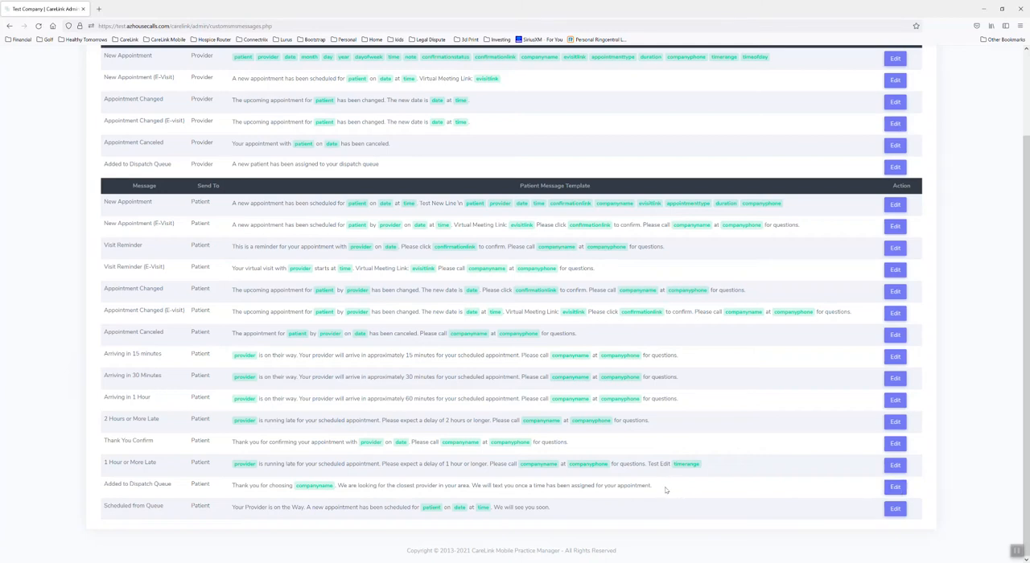
{"action": "scroll", "coordinate": [677, 488], "scroll_direction": "up", "scroll_amount": 2}
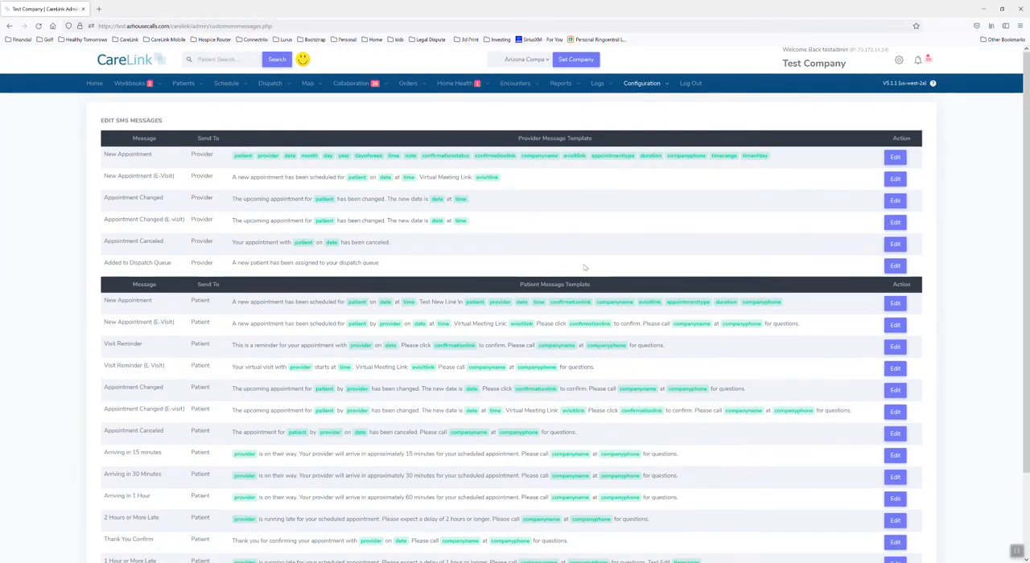